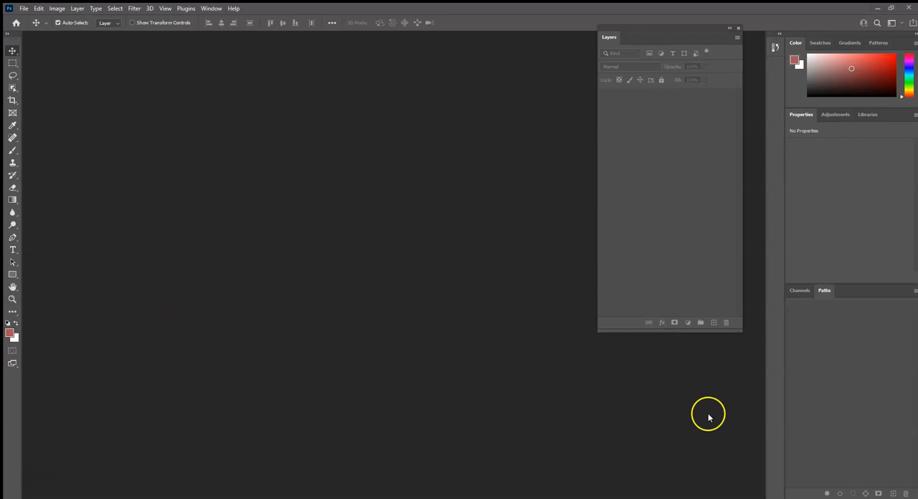
Close the floating Layers panel, show it again and place it over the docked Properties and Paths panels.
left_click_drag(663, 30, 767, 151)
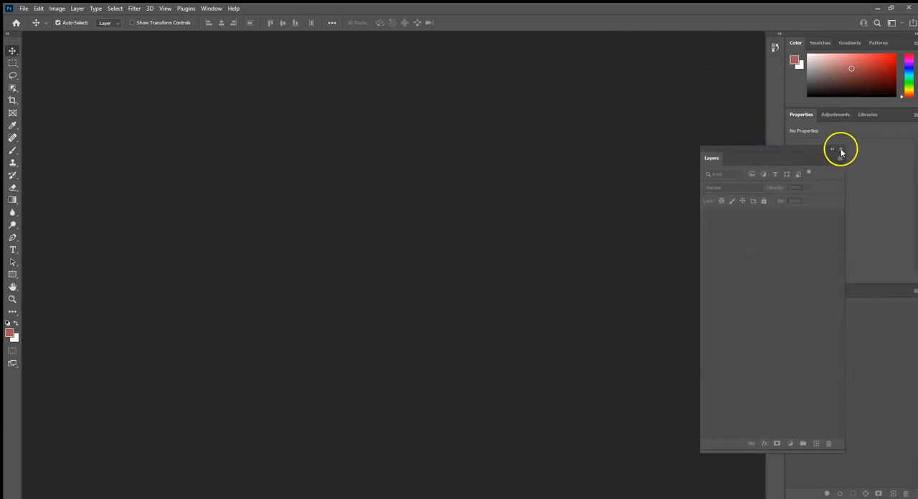
left_click(840, 149)
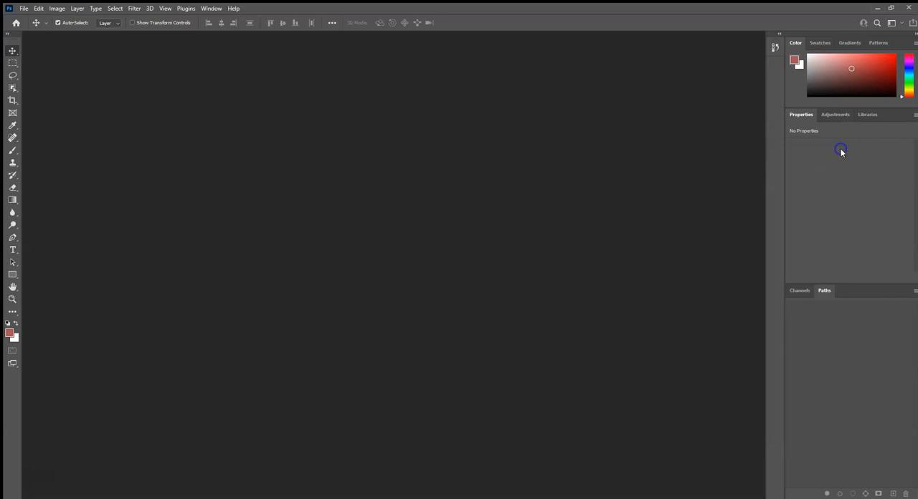
left_click(211, 8)
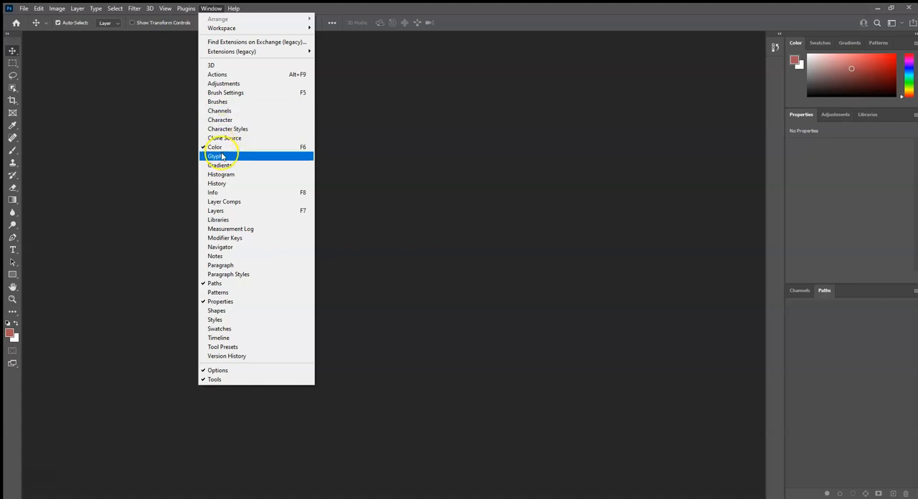
left_click(230, 213)
left_click_drag(785, 159, 839, 191)
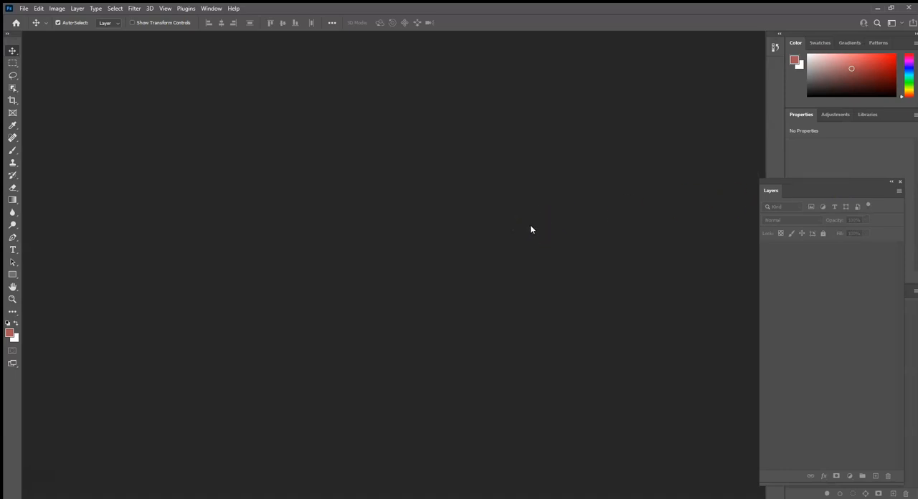
left_click(560, 234)
Create a 1920 x 2600 pixel RGB document at 72 pixels/inch with a white background, named Photography Sculpture plus the teacher's name.
left_click(24, 9)
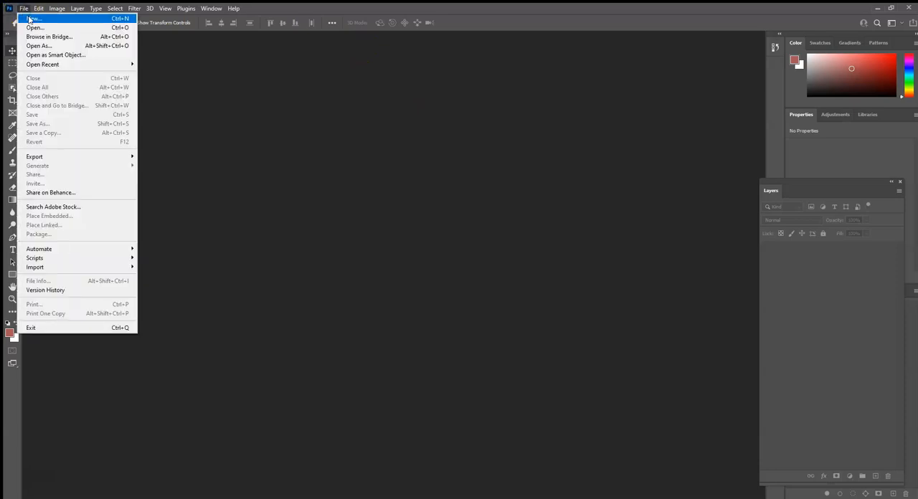
left_click(29, 19)
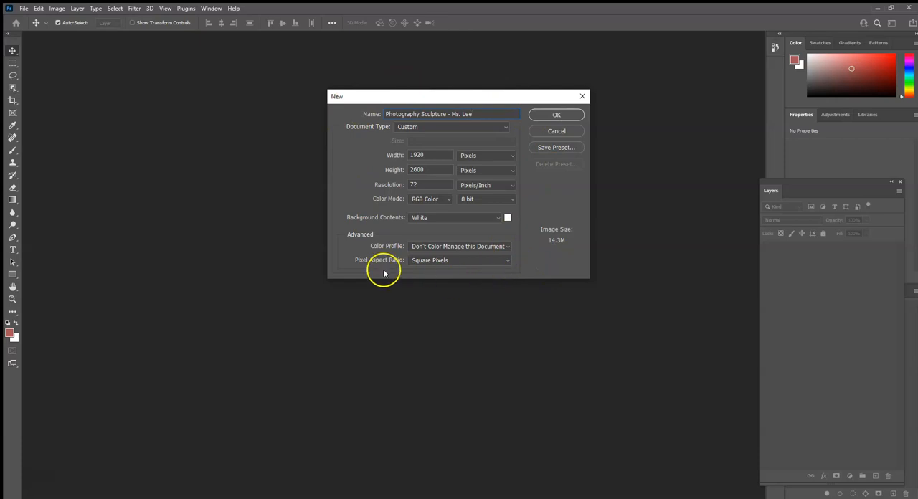
left_click(559, 115)
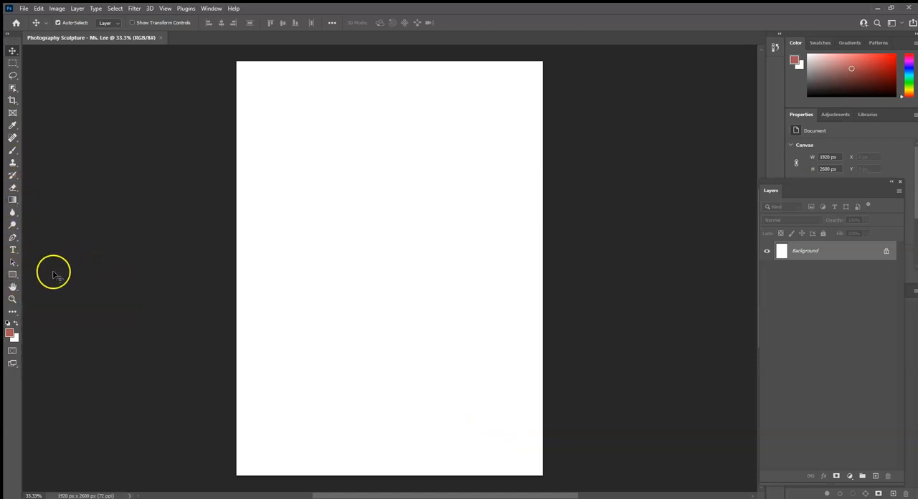
Examine the tool variants available in the shape, path selection and type tool groups.
left_click(16, 276)
left_click(15, 276)
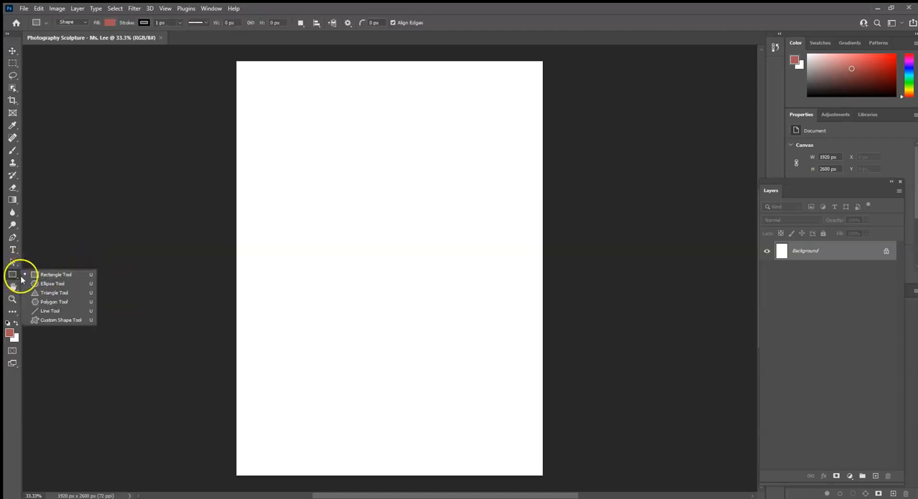
left_click(43, 284)
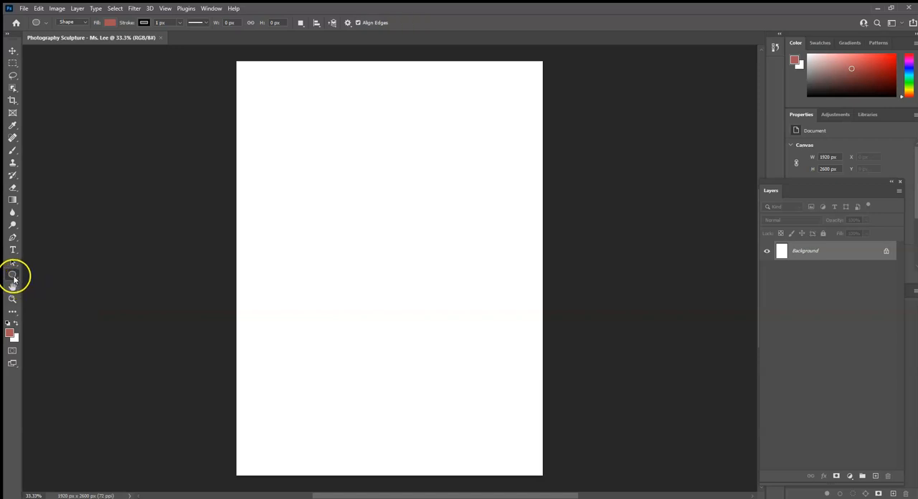
left_click(14, 273)
left_click_drag(12, 276, 40, 312)
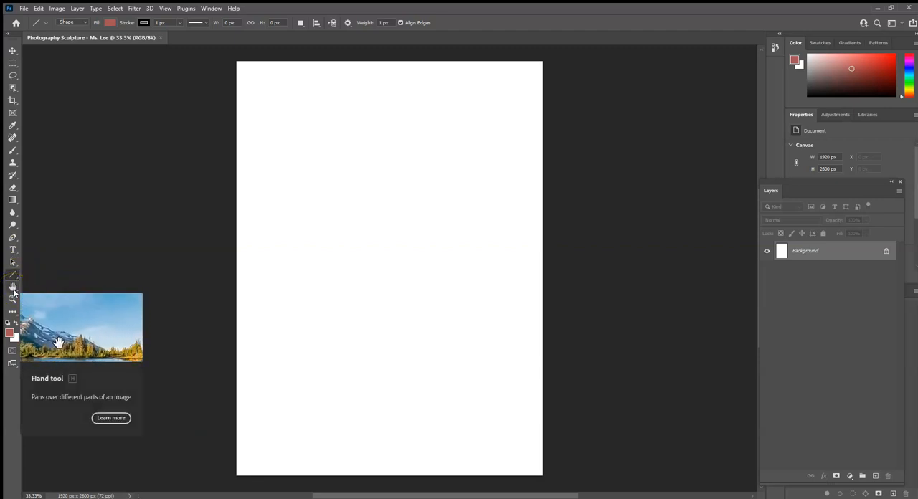
left_click(13, 276)
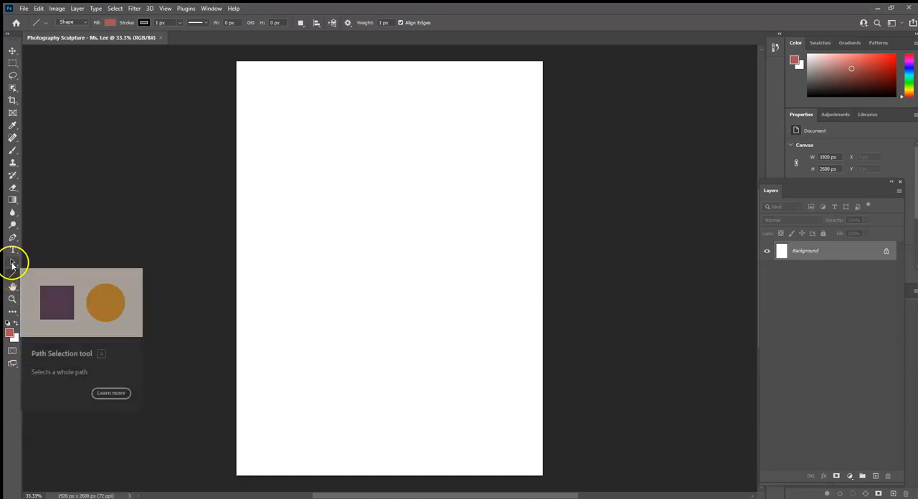
right_click(13, 277)
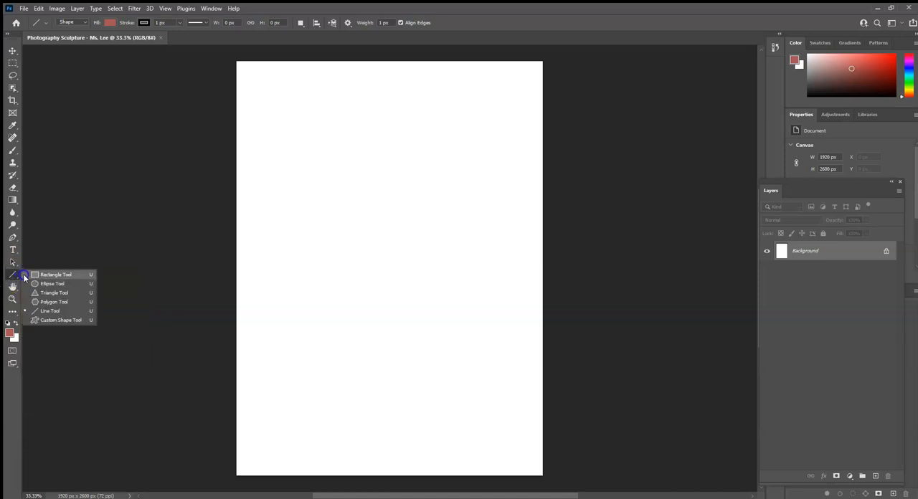
right_click(13, 265)
left_click_drag(38, 271, 16, 251)
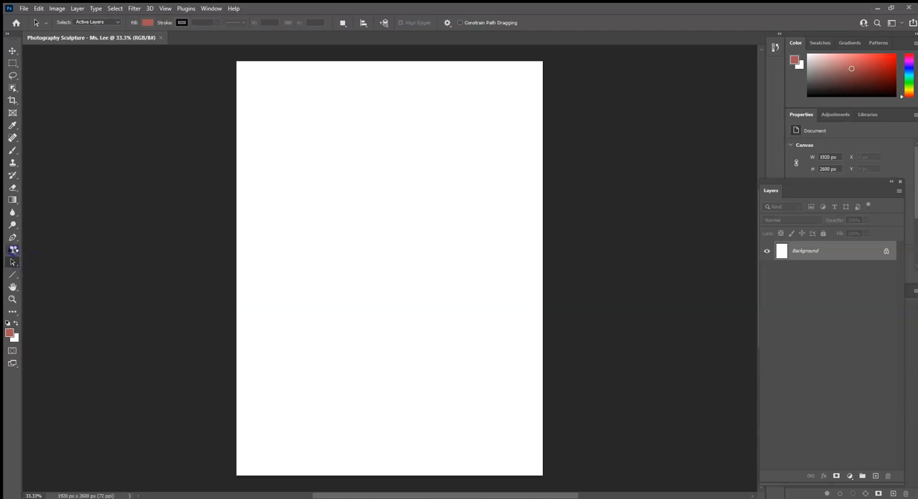
left_click(13, 250)
left_click(14, 251)
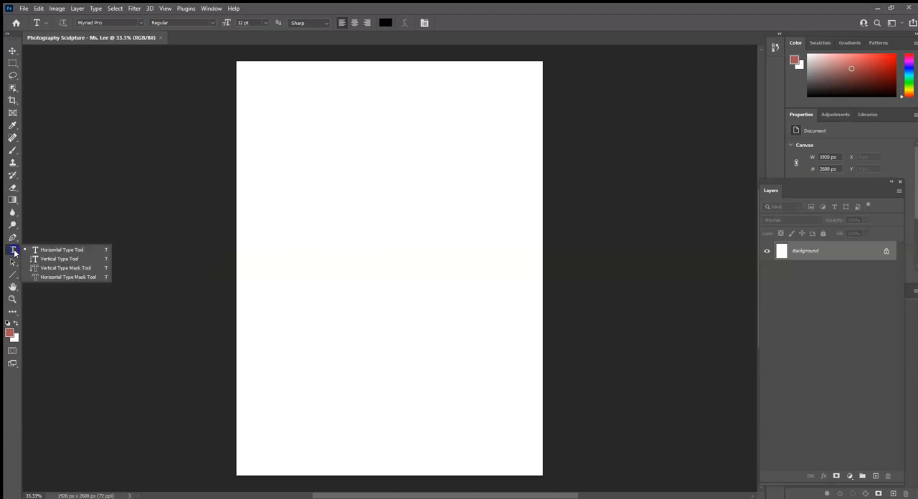
Draw a red rectangle about 728 x 394 px near the middle of the canvas with the Rectangle Tool.
left_click(13, 275)
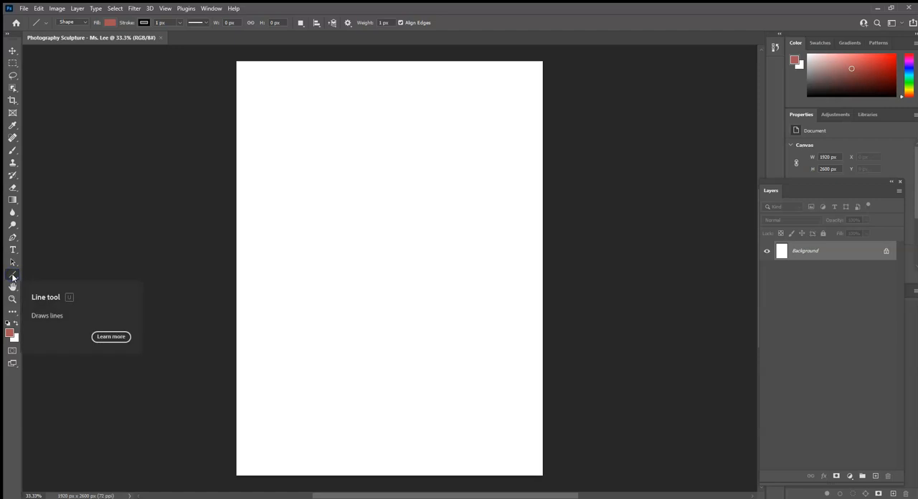
right_click(22, 277)
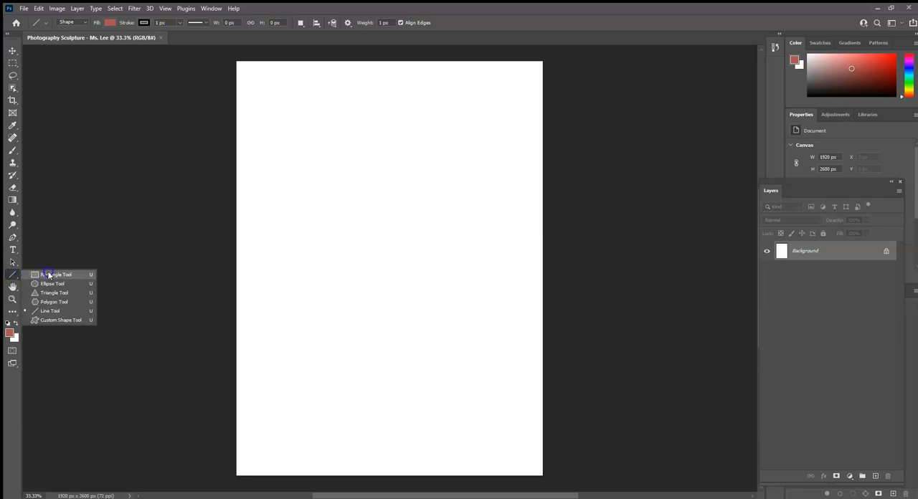
left_click(48, 274)
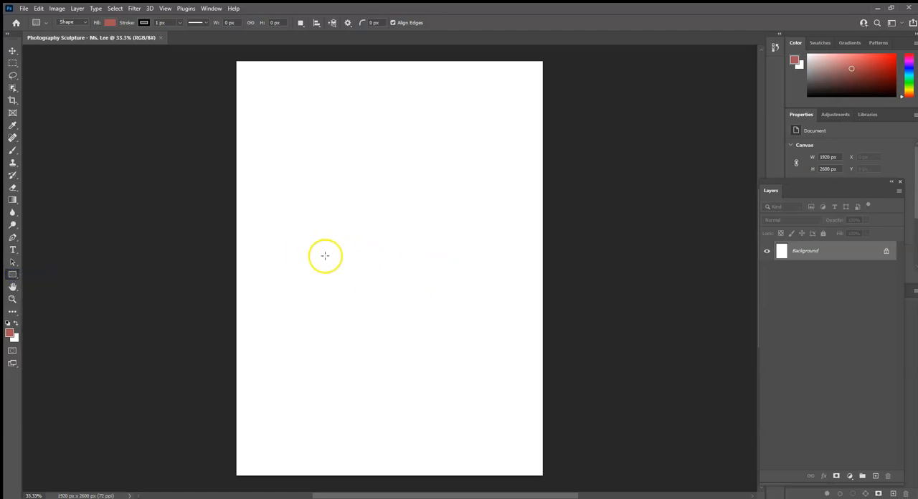
left_click_drag(321, 254, 437, 317)
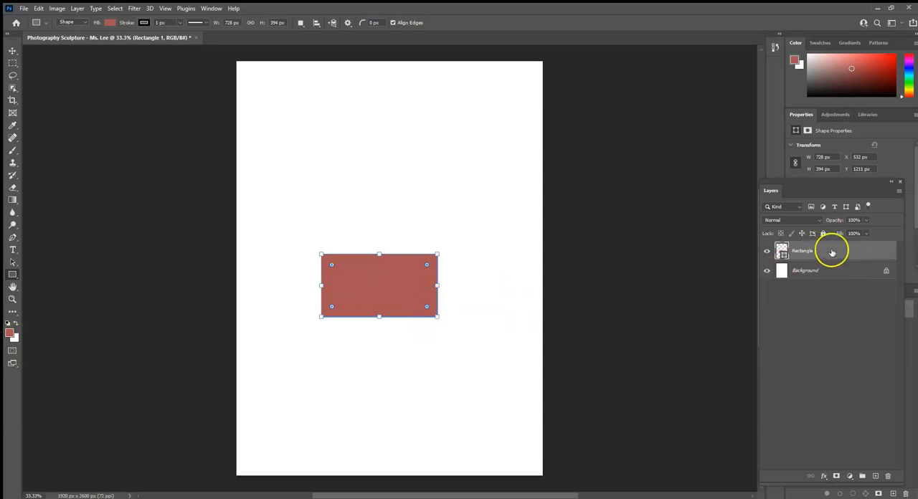
Open the blending options of the rectangle's layer, enable Drop Shadow and show its settings.
left_click(831, 292)
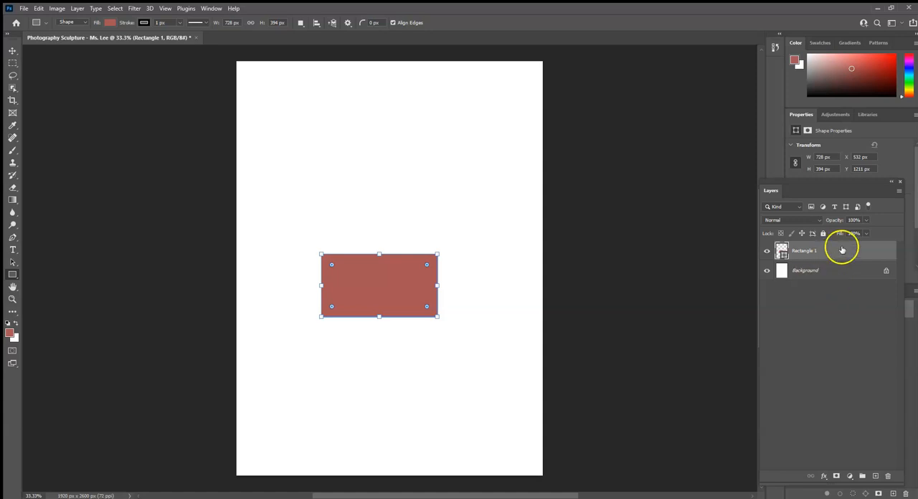
left_click(840, 255)
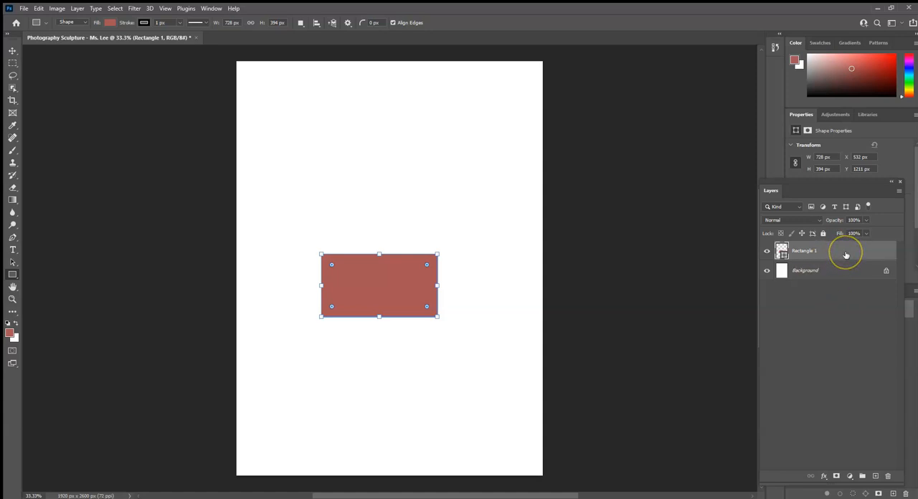
right_click(845, 255)
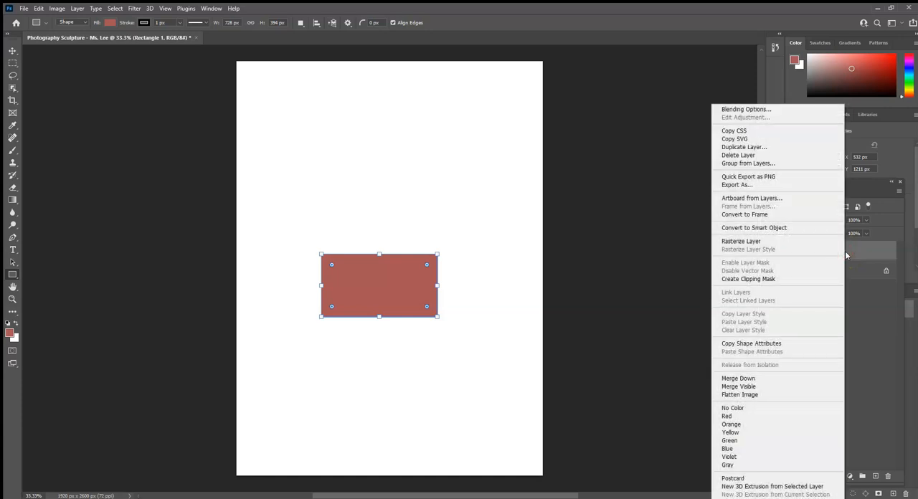
left_click(754, 109)
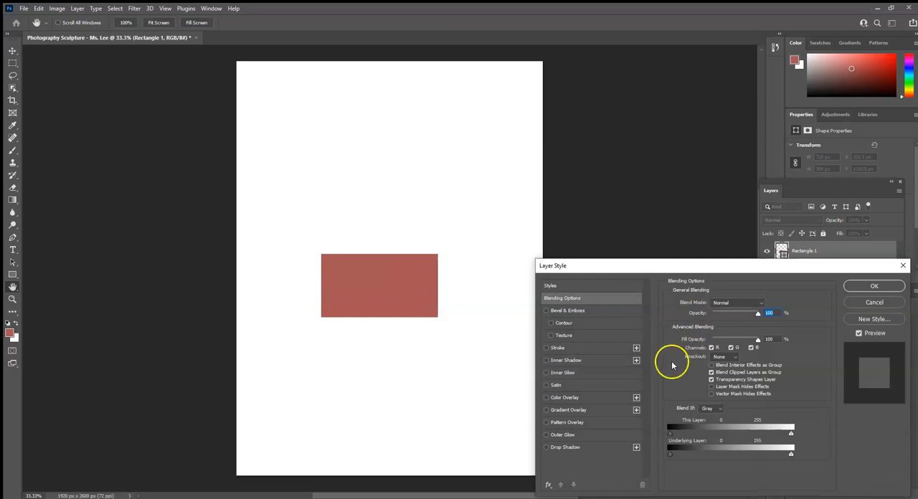
left_click_drag(692, 266, 629, 99)
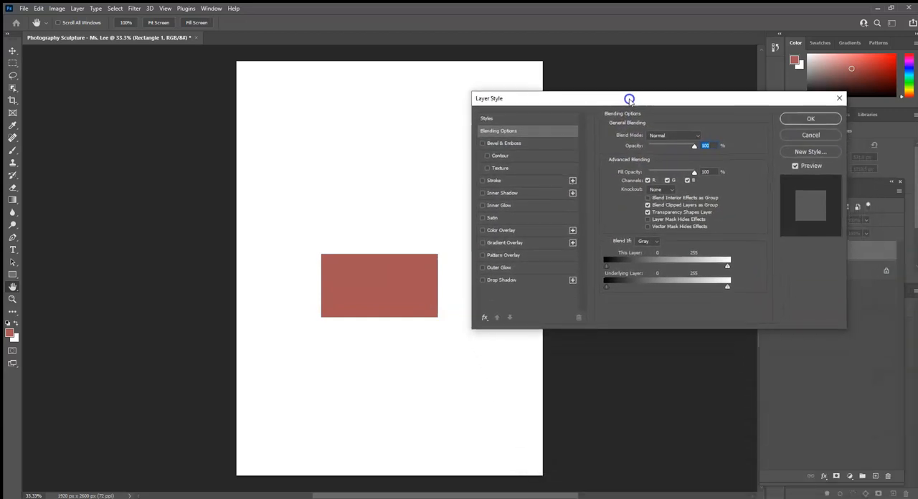
left_click(483, 280)
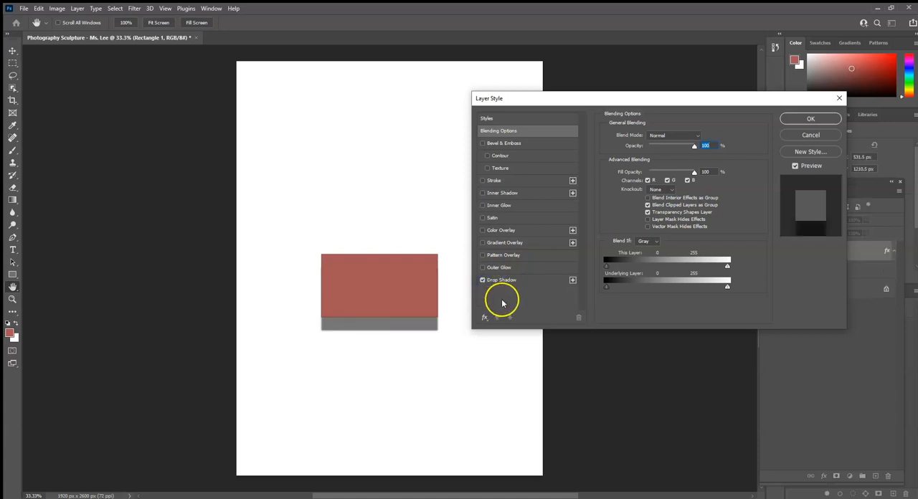
left_click(527, 281)
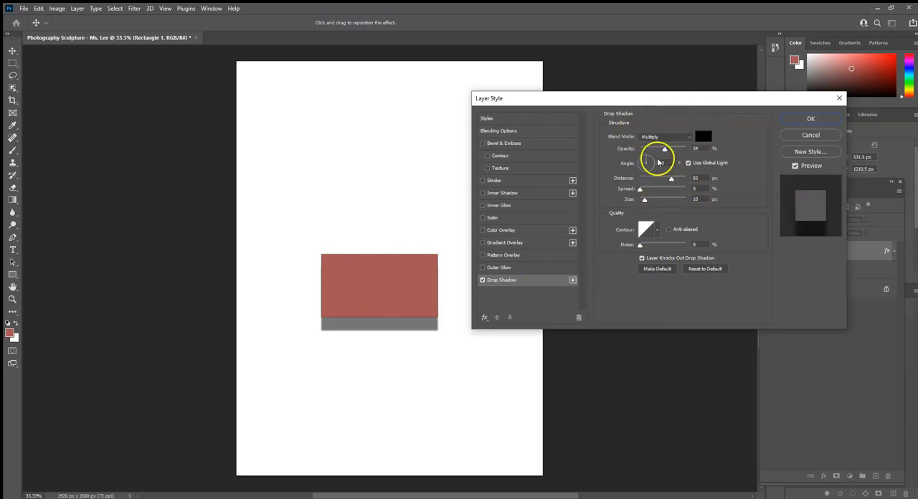
Set the drop shadow's opacity to 46% and its angle to 40 degrees.
mouse_move(664, 149)
left_mouse_down()
mouse_move(649, 150)
mouse_move(675, 149)
mouse_move(657, 149)
left_mouse_up()
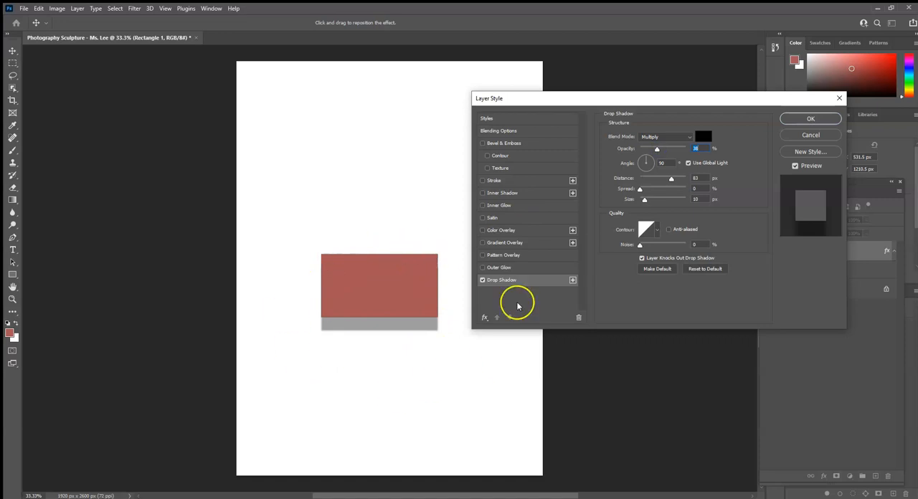
mouse_move(657, 149)
left_mouse_down()
mouse_move(644, 152)
mouse_move(677, 153)
mouse_move(646, 158)
mouse_move(675, 155)
mouse_move(658, 161)
left_mouse_up()
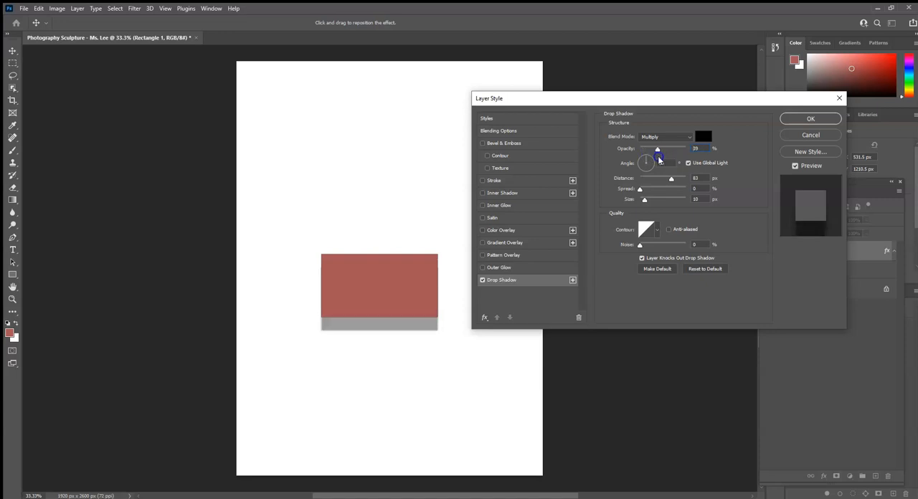
left_click_drag(658, 161, 661, 159)
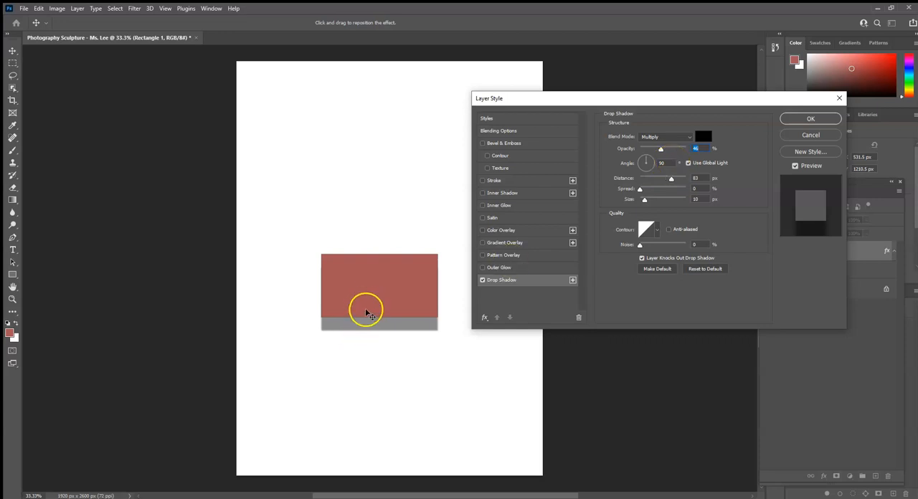
left_click(661, 163)
type("40")
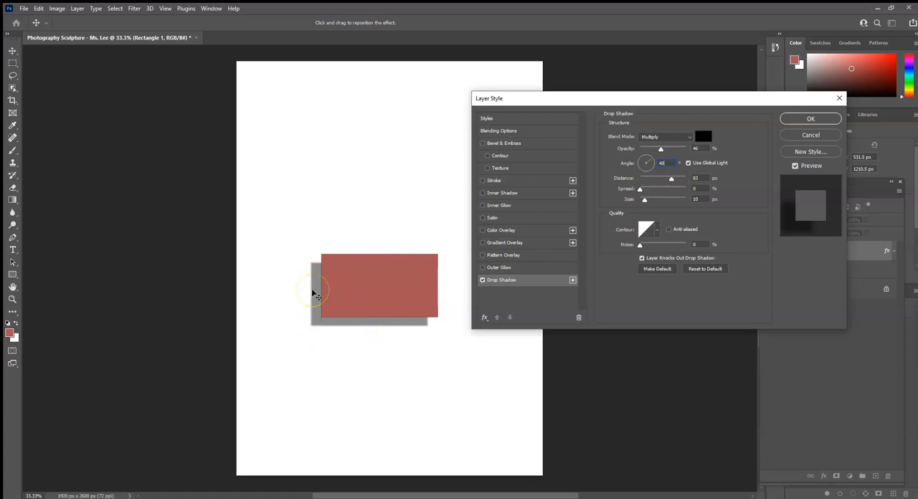
Set the drop shadow's distance to 34 px and apply the layer style to the rectangle.
left_click_drag(672, 179, 664, 180)
left_click_drag(659, 178, 648, 178)
mouse_move(646, 178)
left_mouse_down()
mouse_move(680, 176)
mouse_move(672, 202)
left_mouse_up()
left_click_drag(426, 299, 316, 331)
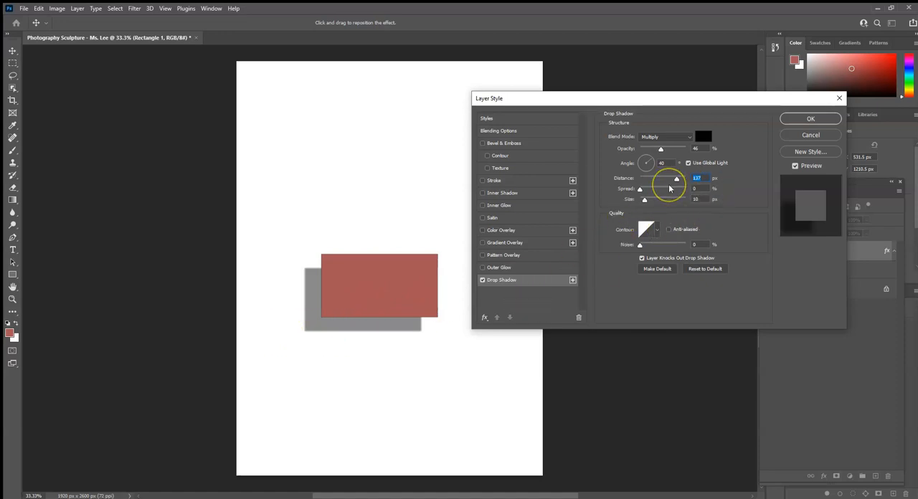
type("30")
left_click(645, 203)
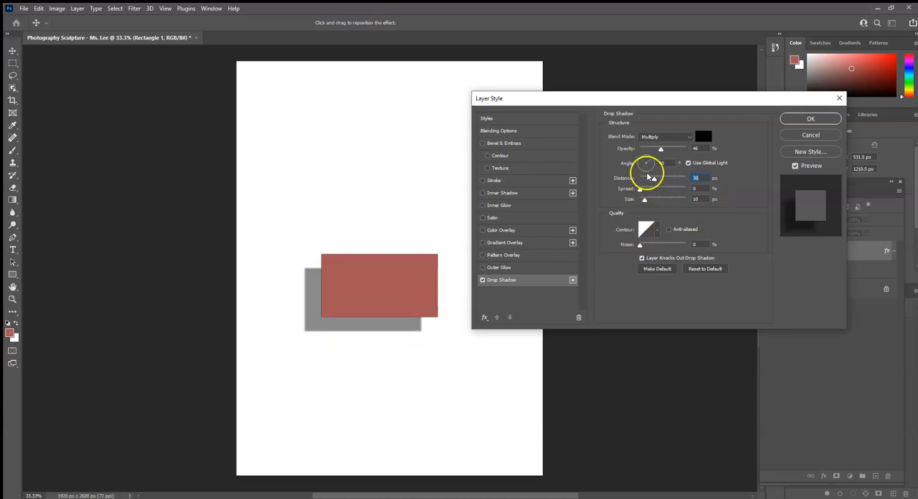
mouse_move(653, 179)
left_mouse_down()
mouse_move(670, 192)
mouse_move(652, 180)
left_mouse_up()
left_click(651, 178)
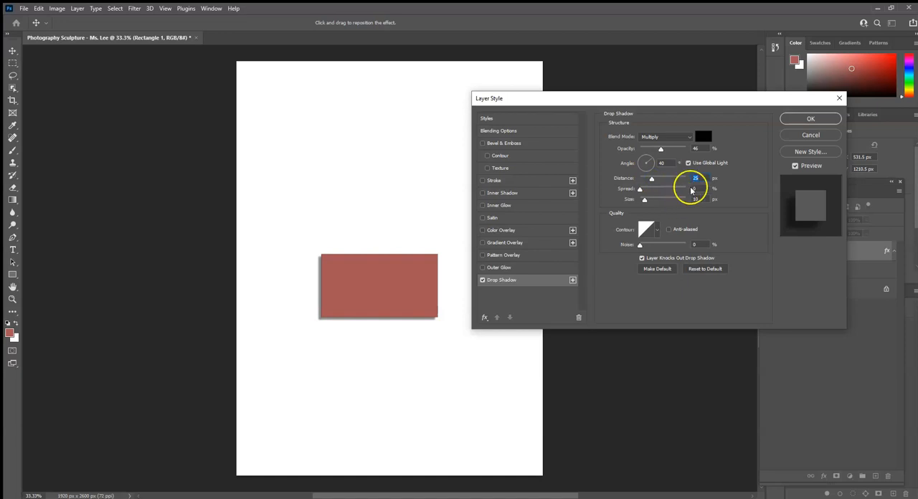
left_click_drag(657, 180, 660, 180)
left_click(658, 224)
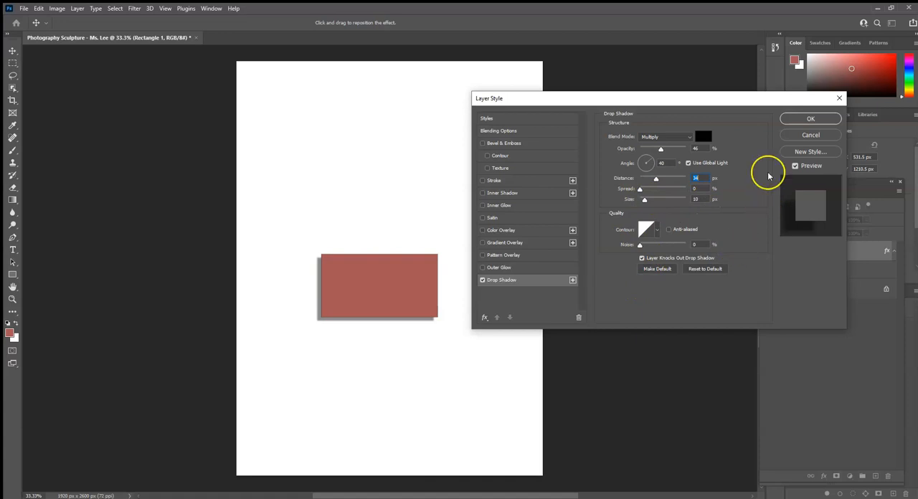
left_click(803, 121)
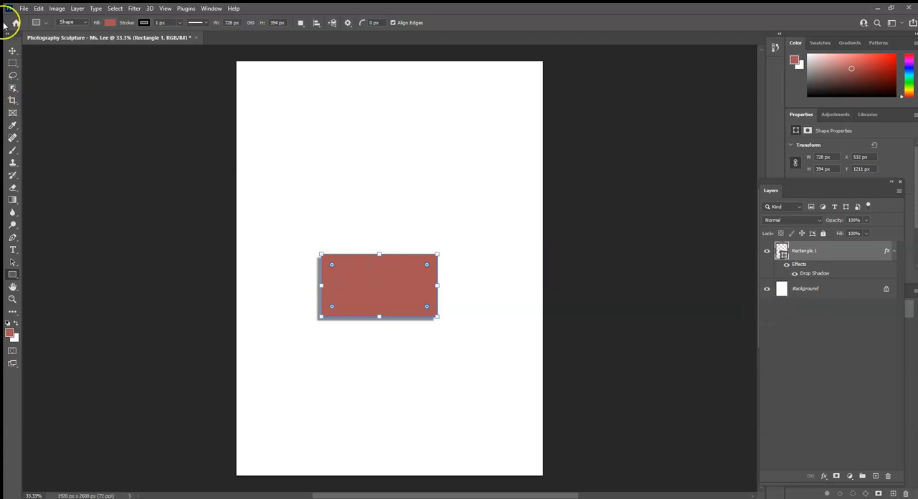
Place the image IMG_7159 from the Downloads folder into the document as an embedded image.
left_click(23, 9)
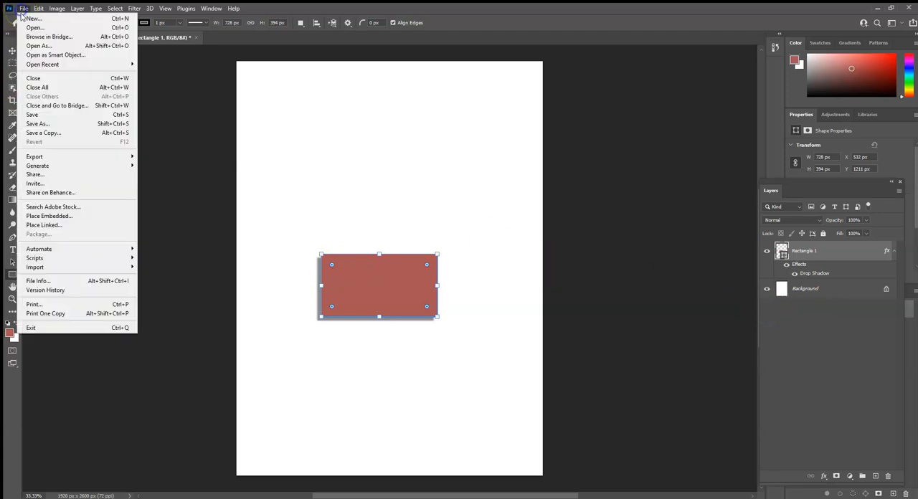
left_click(60, 219)
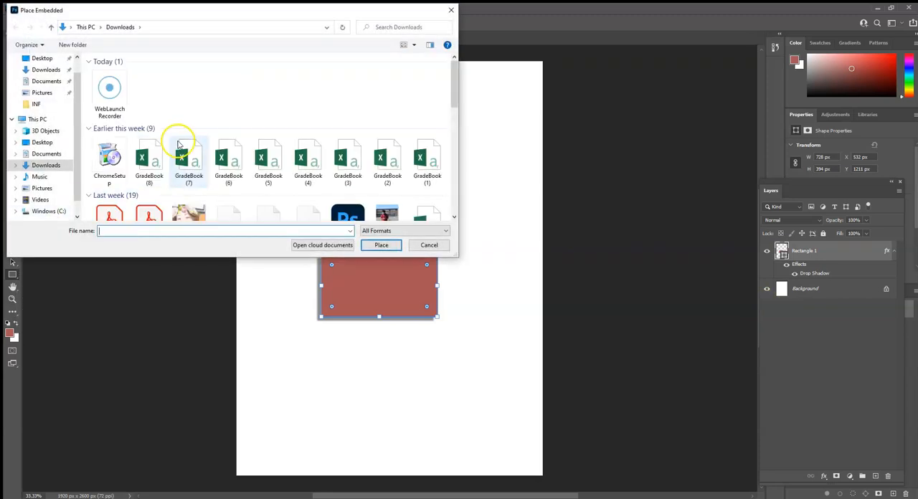
left_click(40, 143)
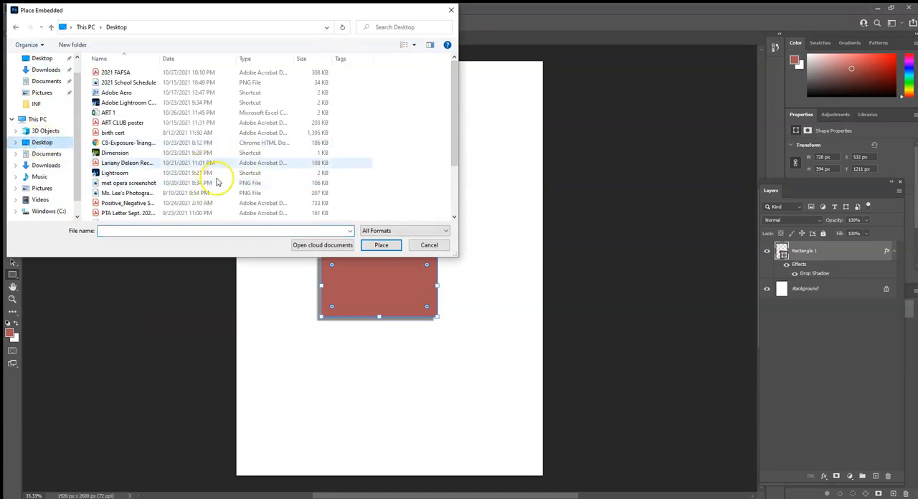
scroll(136, 118, "down", 2)
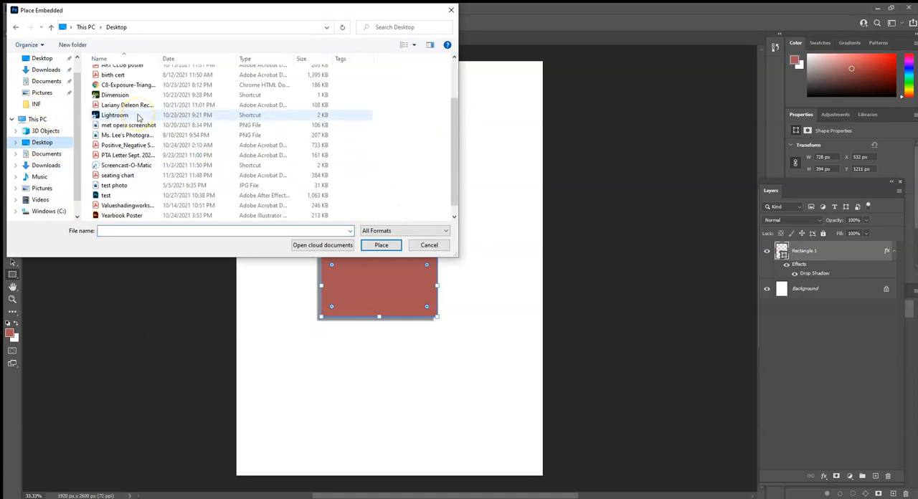
scroll(138, 118, "down", 1)
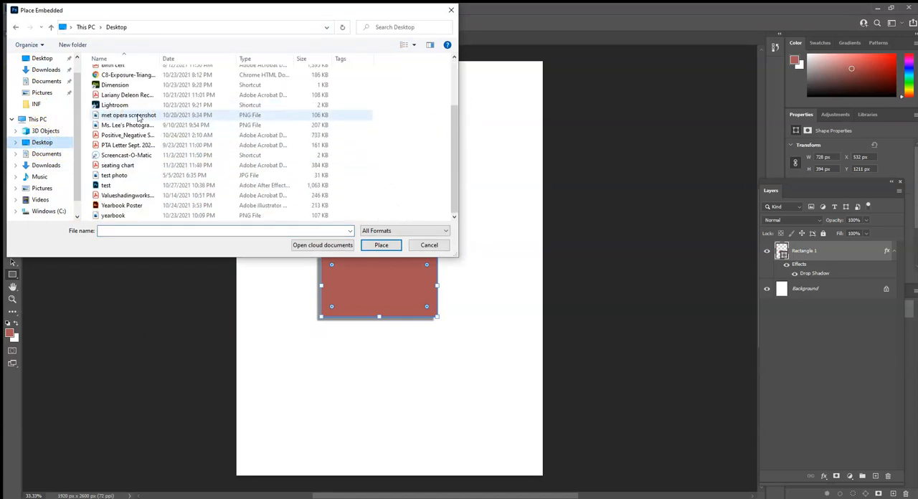
left_click(46, 165)
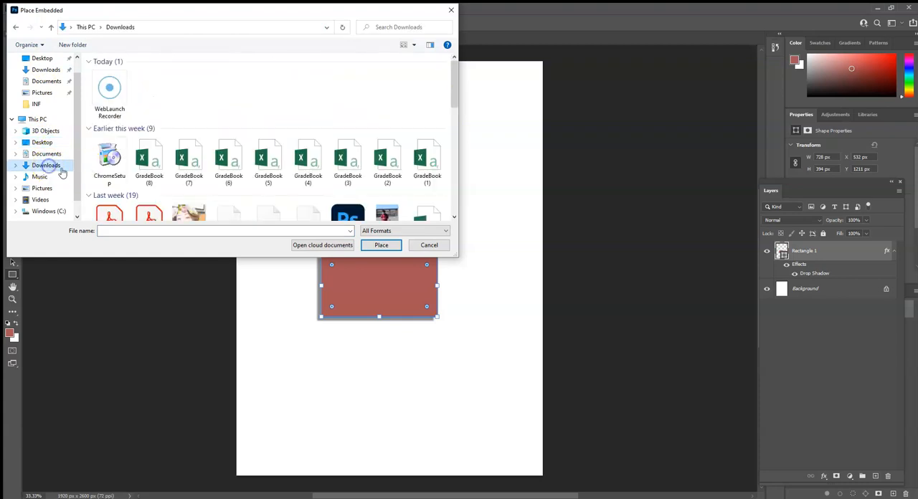
scroll(203, 179, "down", 3)
scroll(197, 172, "down", 1)
scroll(190, 154, "up", 1)
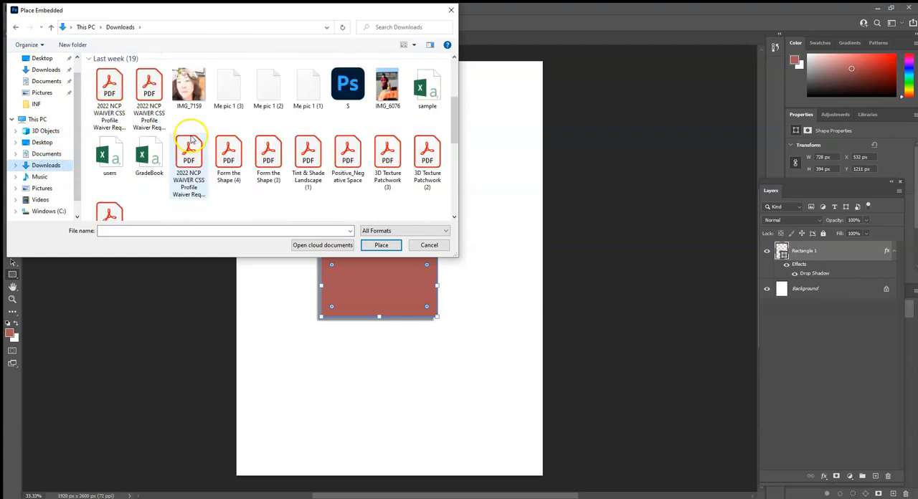
double_click(191, 85)
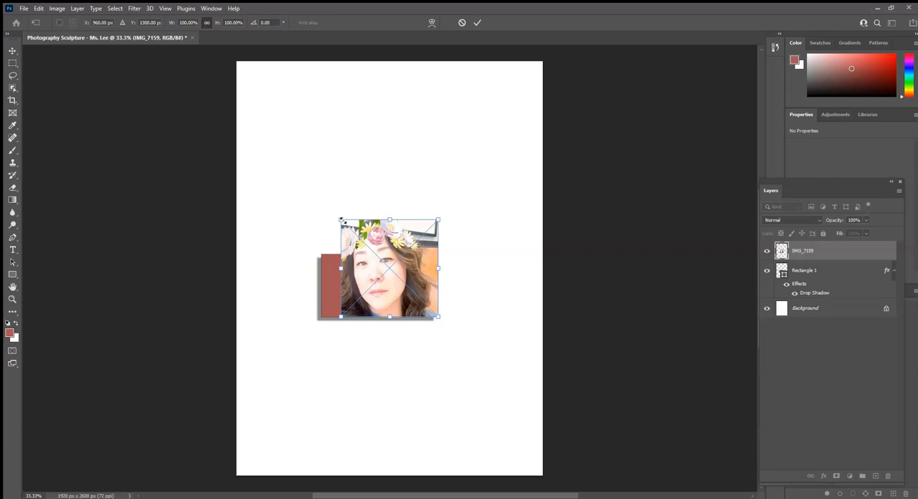
Enlarge the placed photo to about 1196 x 1167 px so it covers the rectangle, and clip it to the rectangle layer with a clipping mask.
left_click_drag(343, 221, 287, 168)
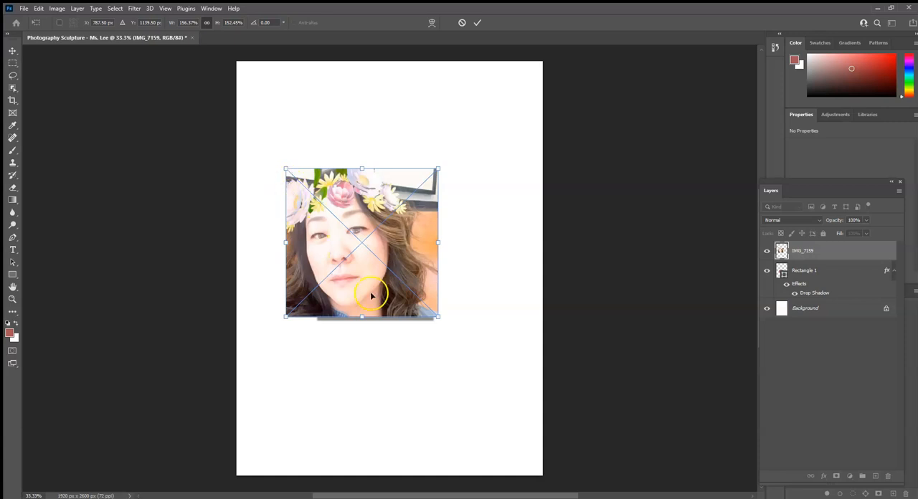
left_click_drag(437, 316, 477, 379)
mouse_move(383, 370)
left_mouse_down()
mouse_move(385, 428)
mouse_move(386, 333)
mouse_move(380, 358)
left_mouse_up()
mouse_move(294, 262)
left_mouse_down()
mouse_move(350, 268)
mouse_move(294, 257)
left_mouse_up()
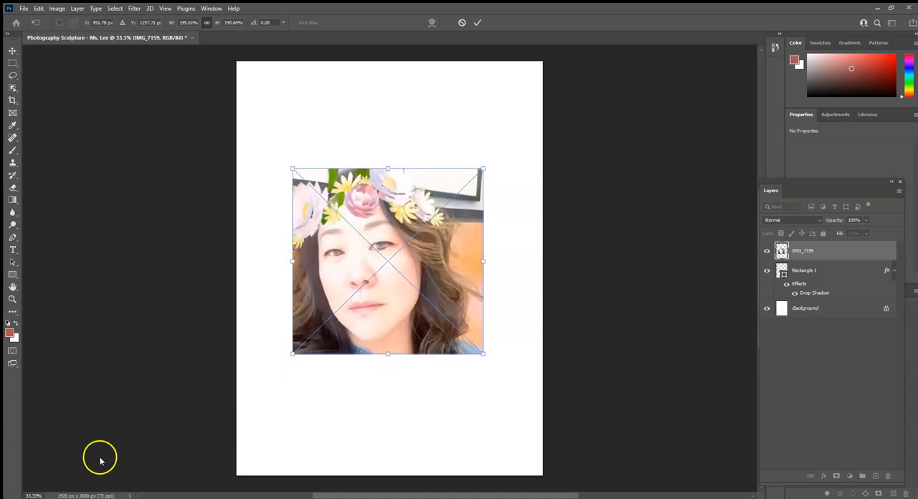
left_click_drag(373, 312, 401, 363)
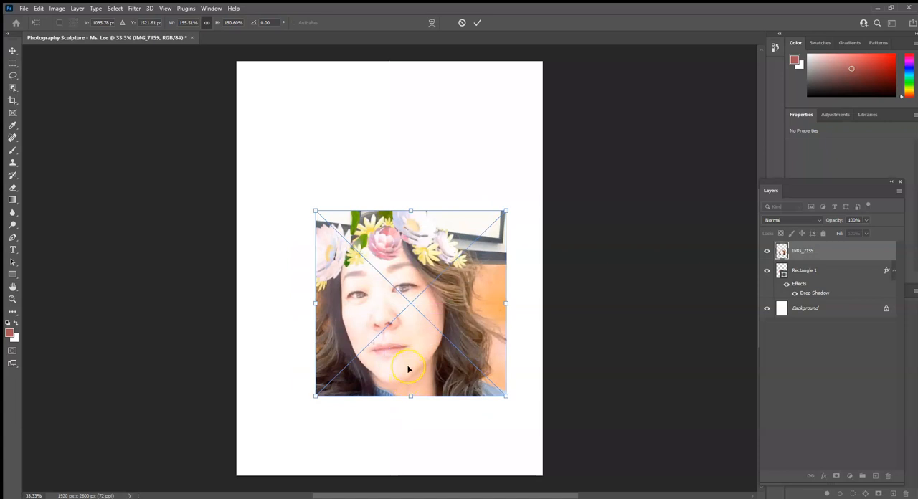
left_click(478, 24)
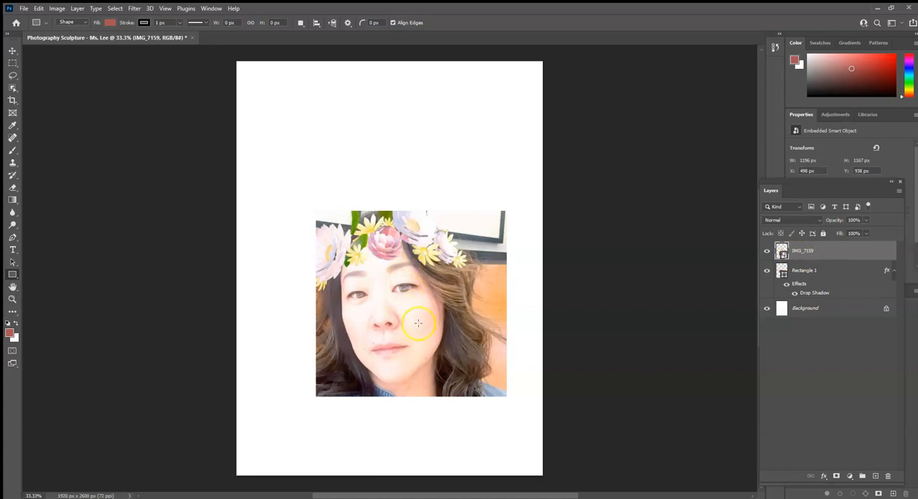
right_click(845, 255)
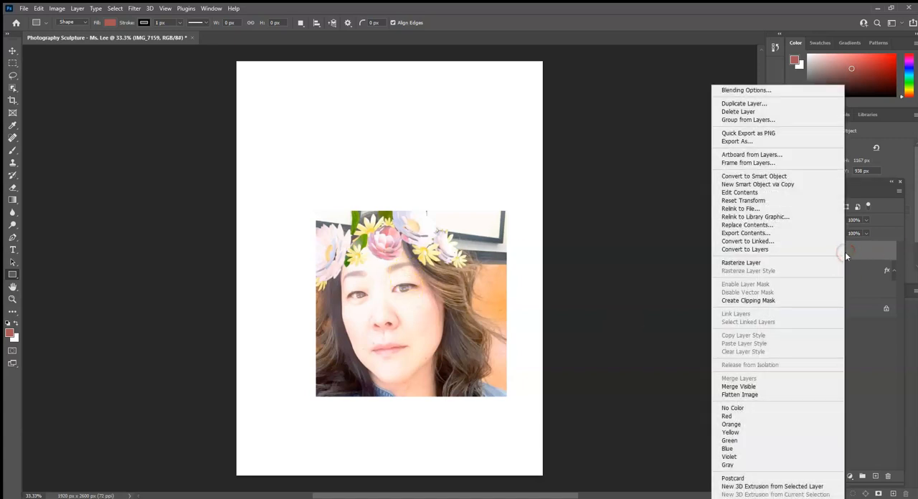
left_click(754, 301)
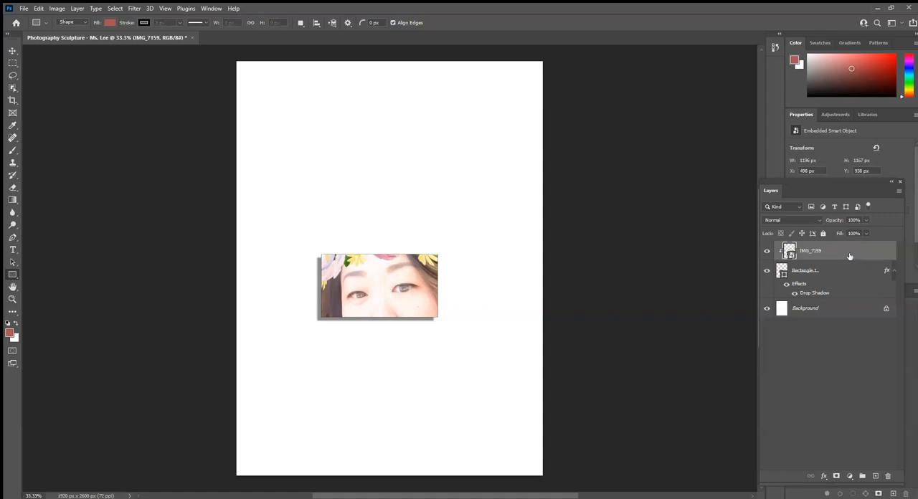
Free-transform the clipped photo to about 2265 x 2468 px and reposition it so one eye fills the rectangle.
key("ctrl+t")
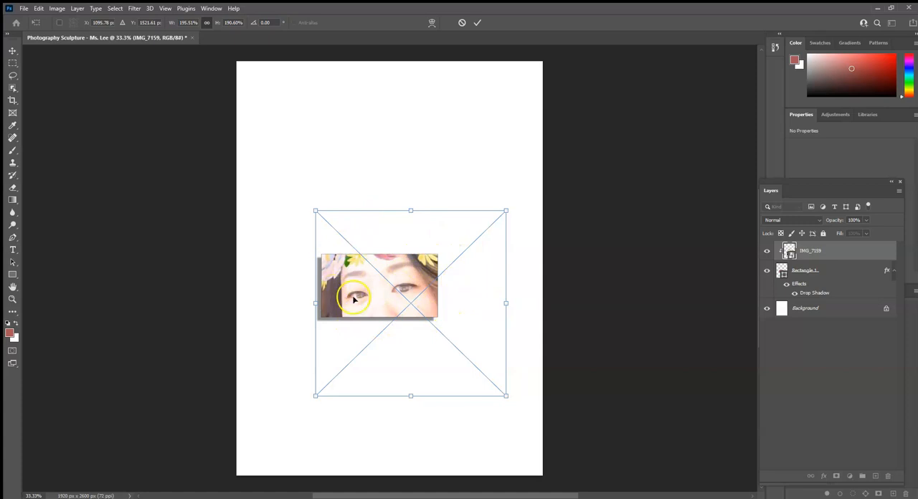
left_click_drag(315, 210, 270, 138)
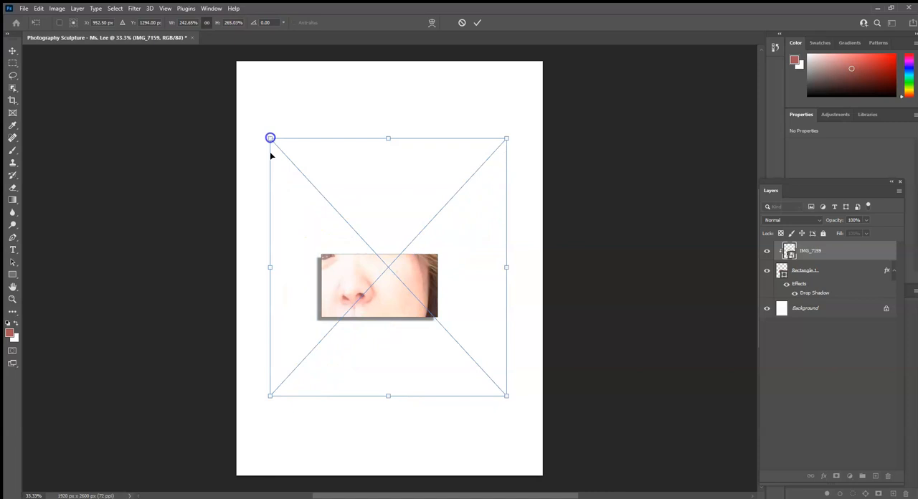
left_click_drag(384, 297, 404, 334)
left_click_drag(287, 174, 241, 124)
left_click_drag(352, 286, 346, 316)
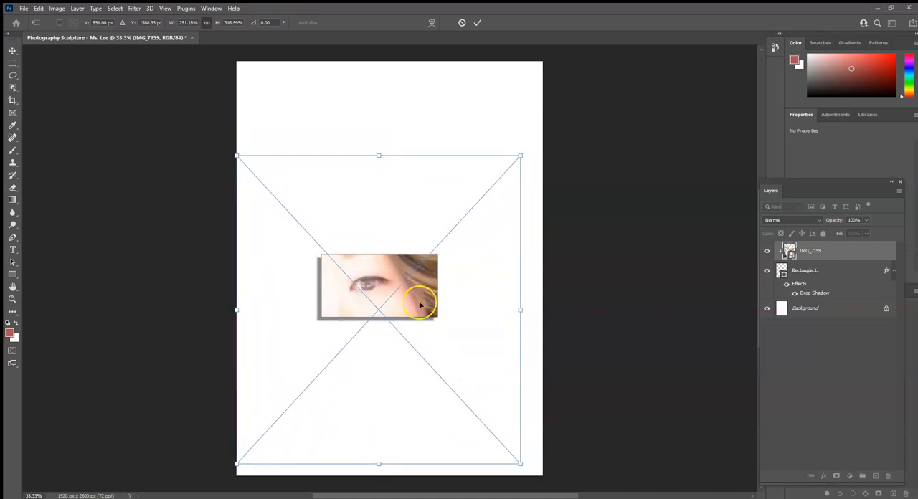
left_click_drag(238, 155, 222, 139)
left_click_drag(400, 301, 404, 307)
left_click_drag(222, 153, 162, 81)
left_click_drag(322, 256, 394, 320)
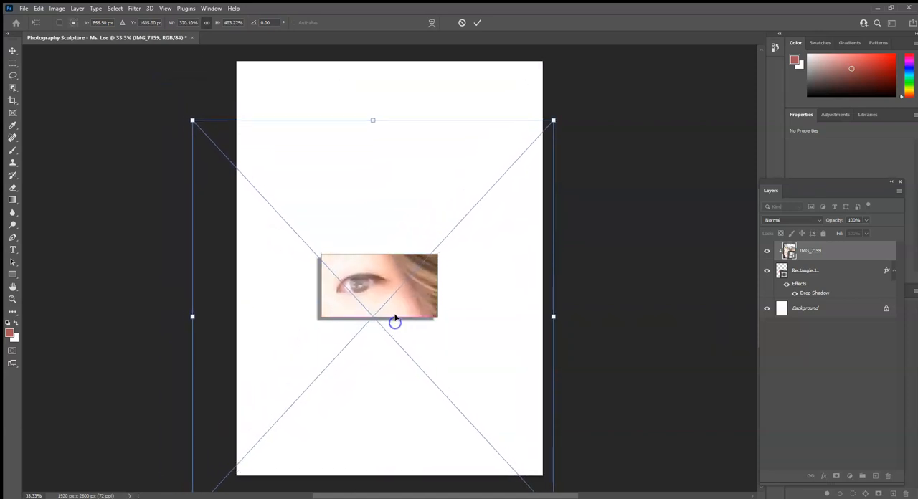
left_click(476, 22)
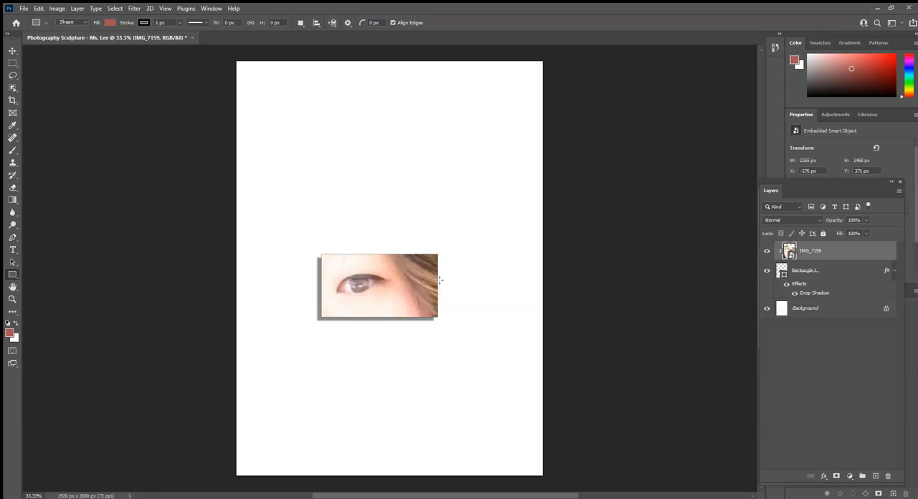
Duplicate the photo and rectangle layers together and move the copy about 375 px left and 336 px down from the original.
left_click(844, 269)
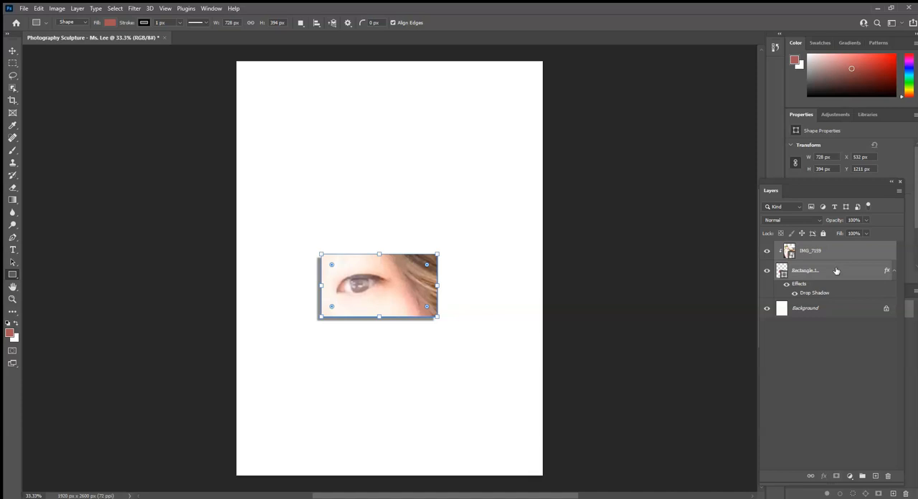
key("ctrl+j")
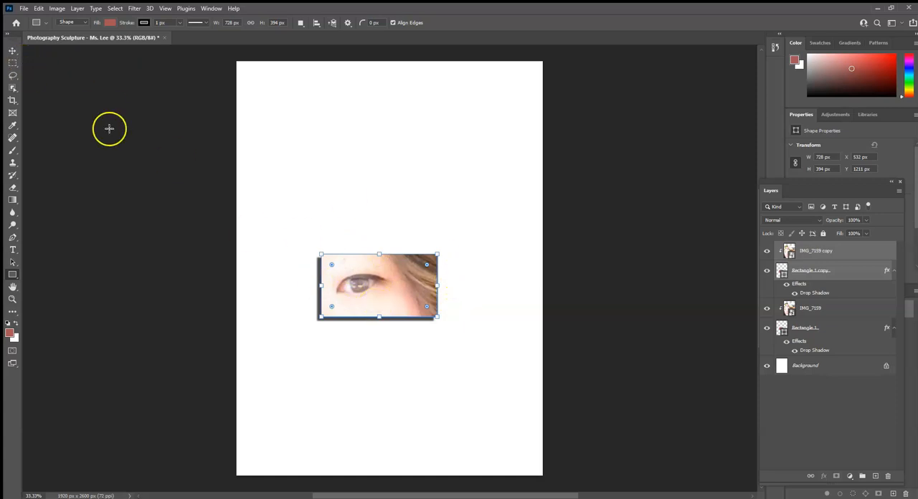
left_click(14, 52)
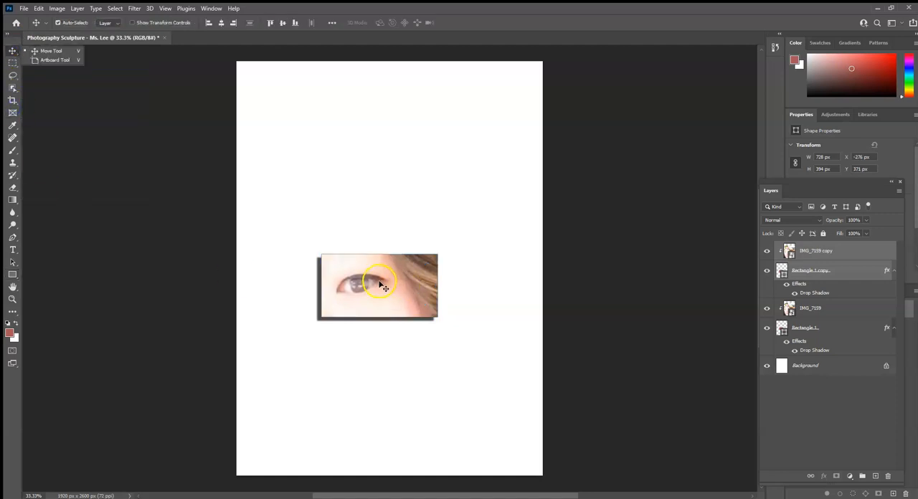
left_click_drag(379, 287, 317, 339)
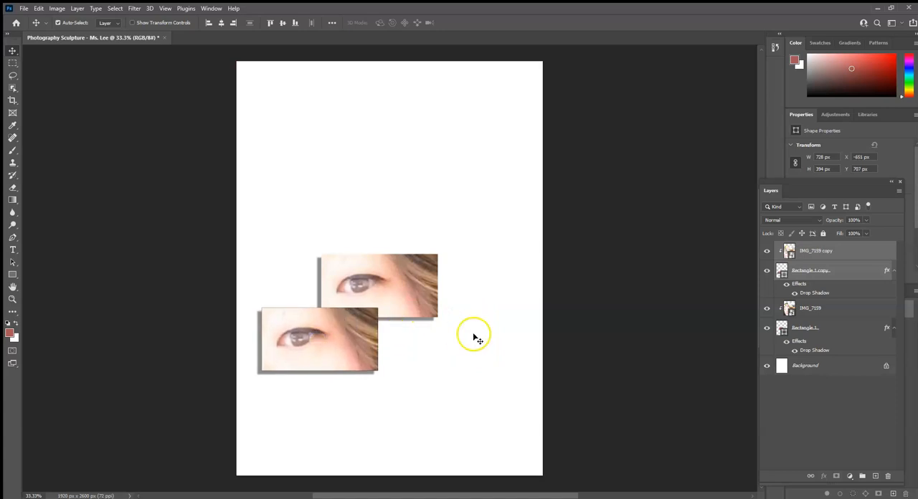
left_click(508, 314)
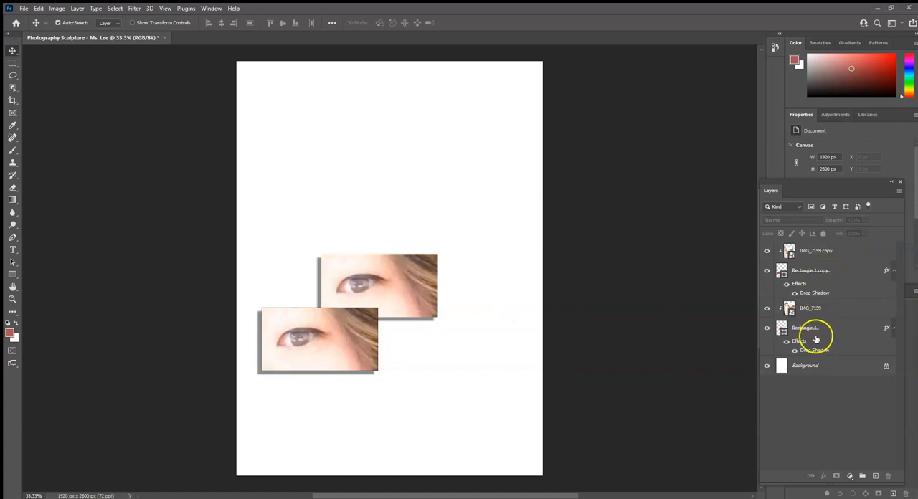
Rename the copied rectangle layer as "2nd layer rectangle".
left_click(815, 273)
double_click(818, 271)
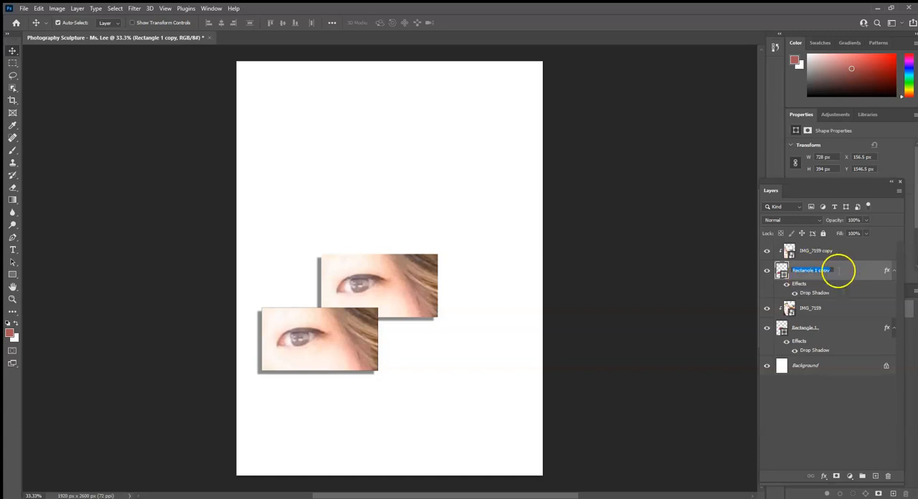
left_click(851, 255)
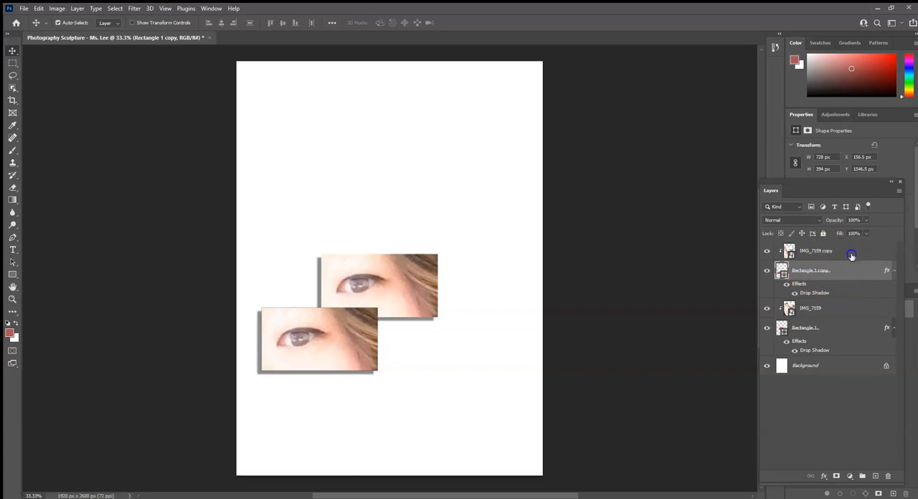
double_click(810, 271)
left_click(901, 266)
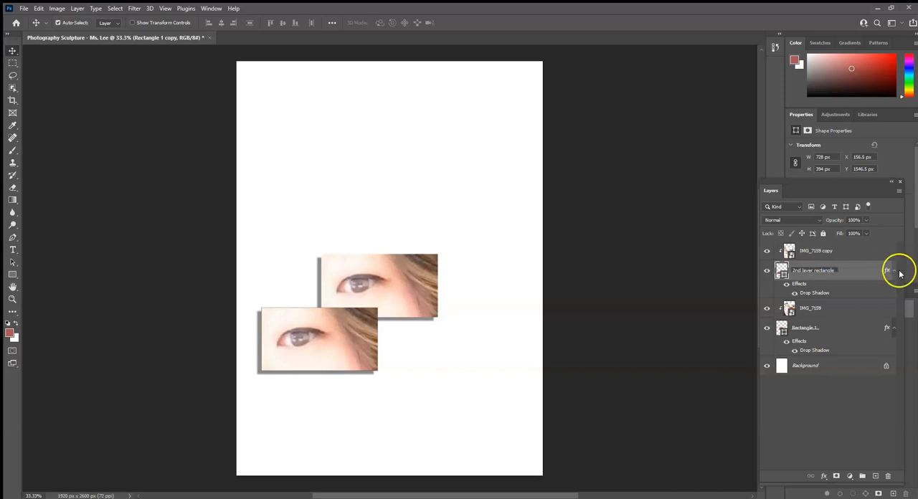
Rename the copied photo layer as "2nd layer photo".
left_click(817, 251)
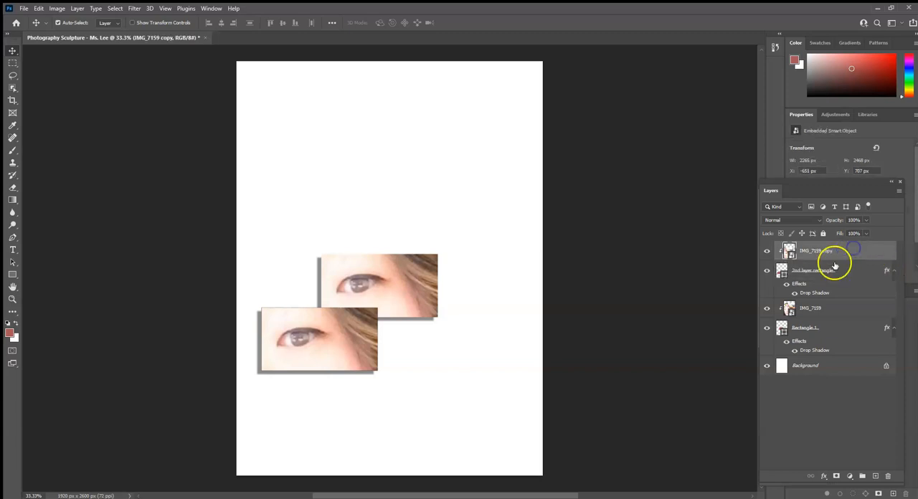
double_click(817, 251)
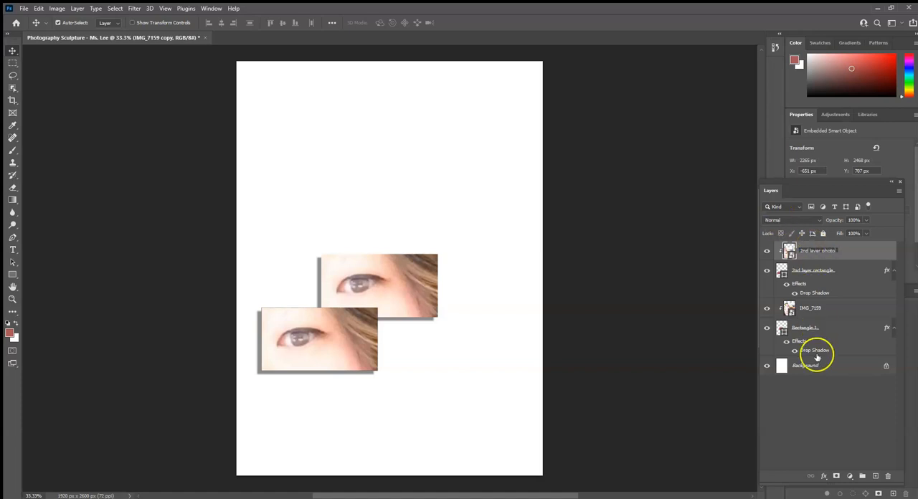
left_click(838, 441)
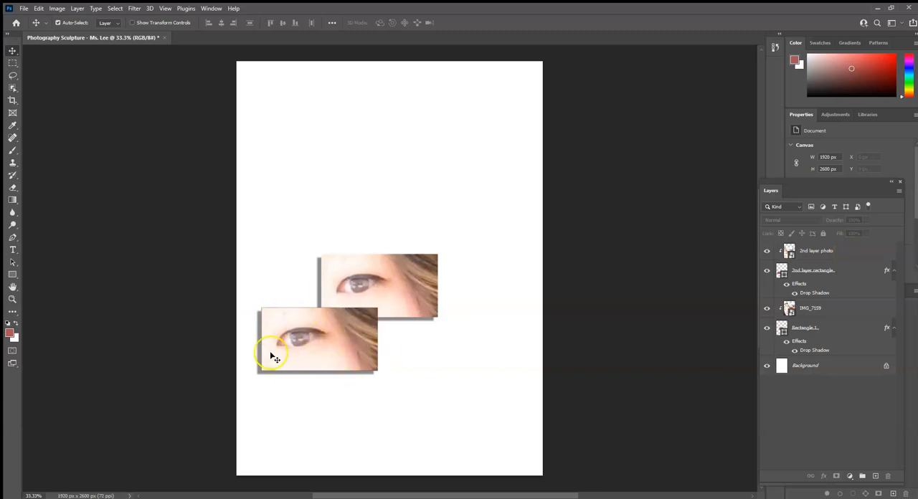
Free-transform the 2nd layer photo to about 1649 x 2048 px and reposition it so the nose shows in the lower rectangle.
left_click(853, 255)
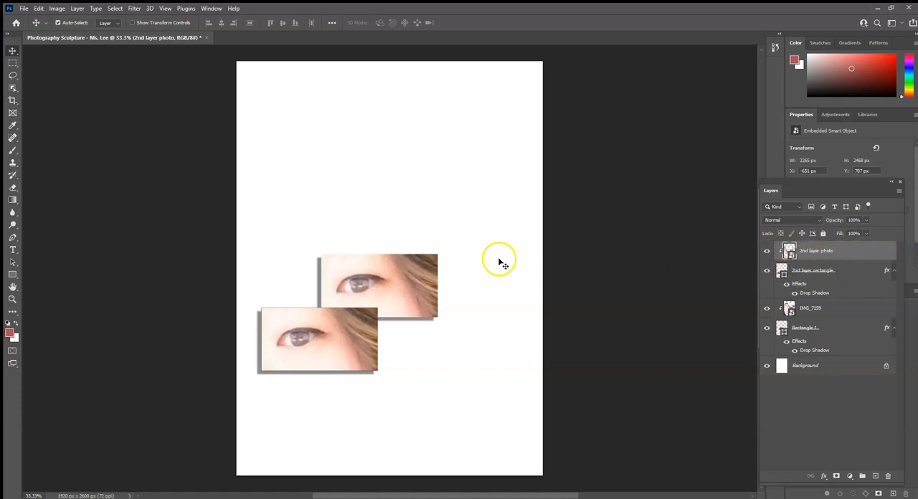
key("ctrl")
key("ctrl+t")
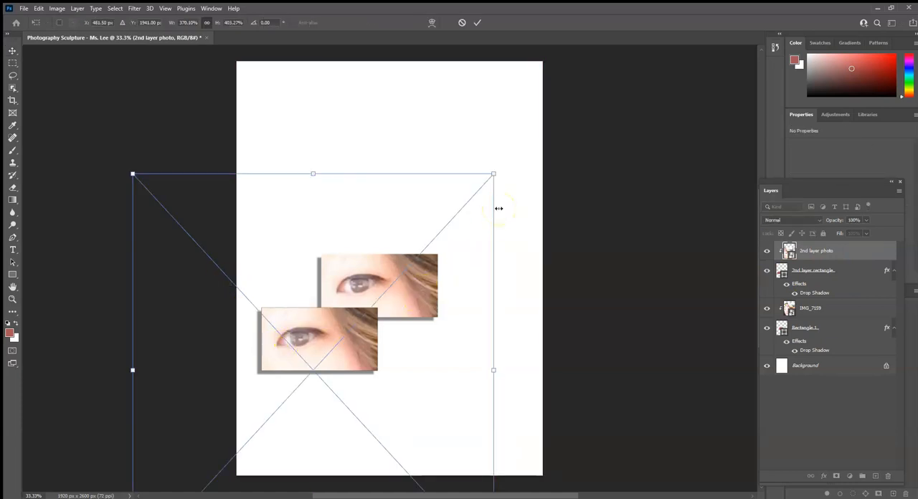
left_click_drag(493, 174, 381, 251)
left_click_drag(336, 335, 420, 243)
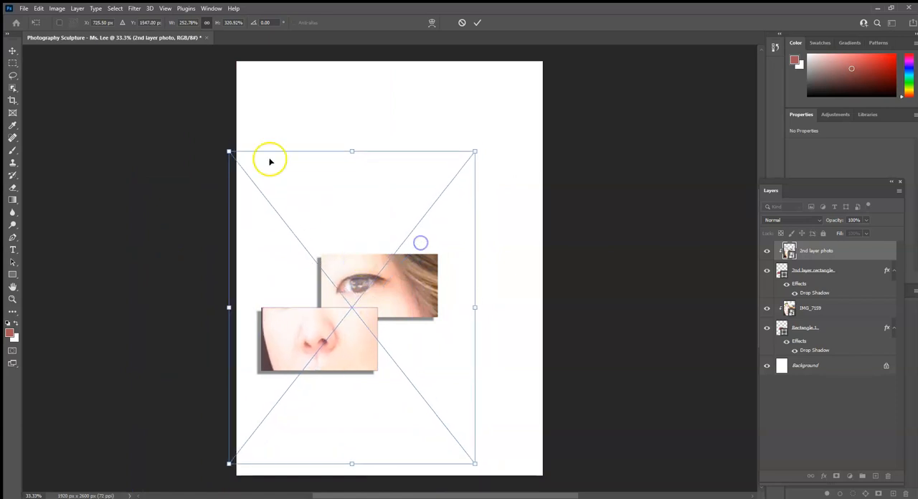
left_click_drag(228, 151, 212, 138)
left_click_drag(335, 327, 350, 332)
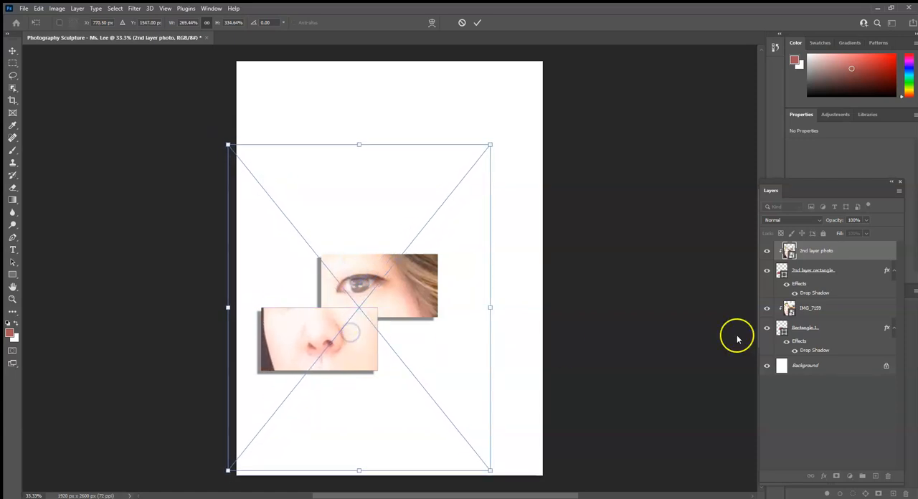
left_click(478, 24)
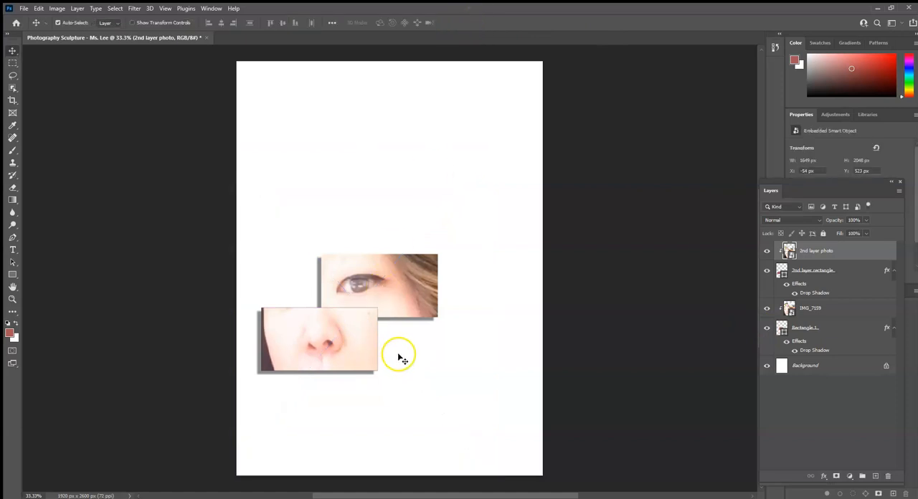
Duplicate the 2nd layer photo and rectangle together and move the copy about 86 px right and 351 px down.
left_click(852, 269)
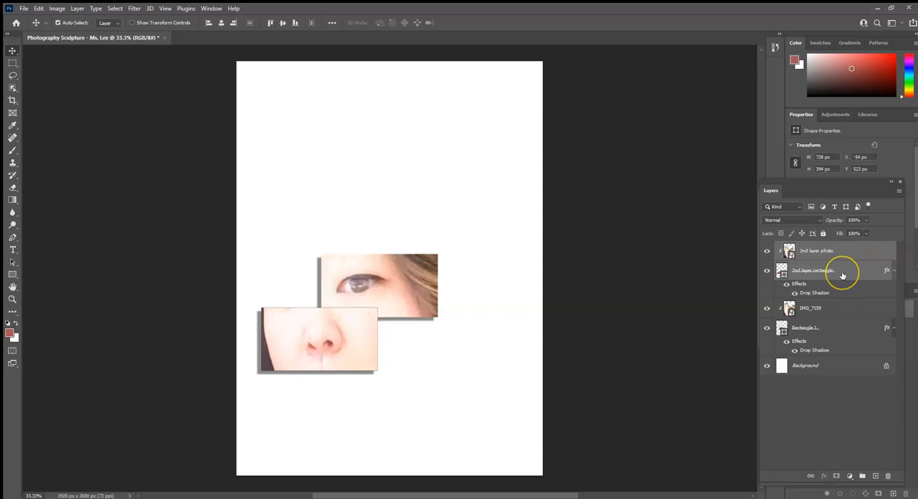
key("ctrl+j")
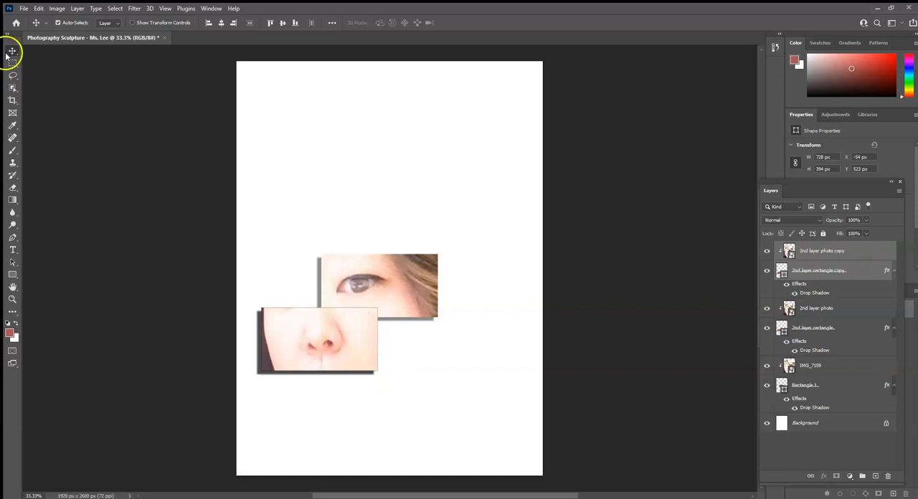
left_click_drag(323, 351, 335, 405)
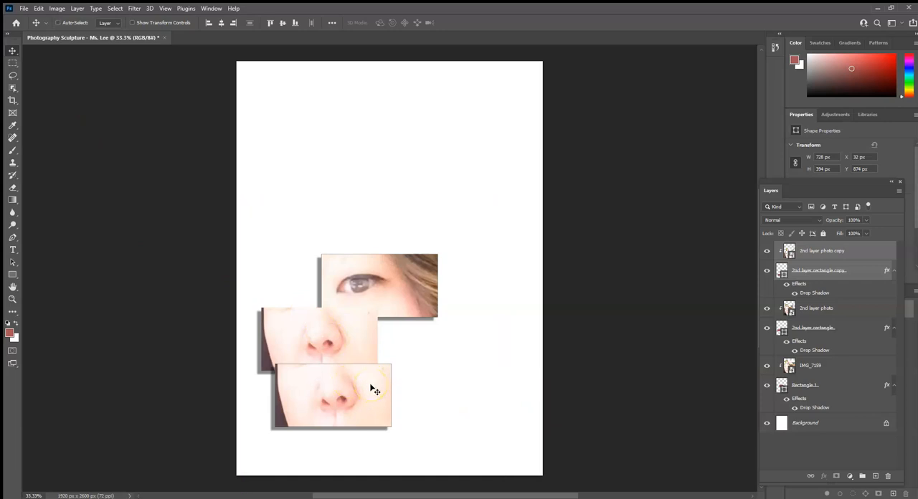
Free-transform the duplicated pair so its rectangle measures about 1160 x 478 px, placed slightly overlapping the nose crop from below.
key("ctrl+t")
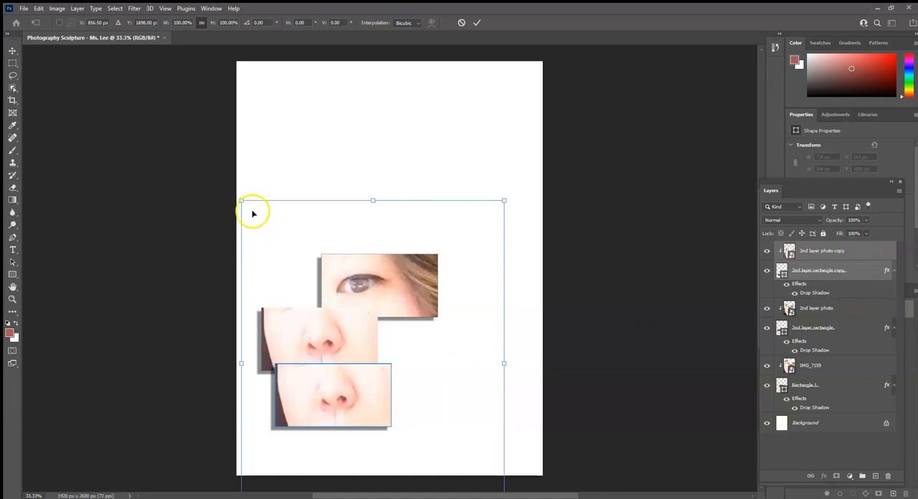
left_click_drag(506, 201, 635, 155)
left_click_drag(439, 155, 442, 131)
mouse_move(384, 387)
left_mouse_down()
mouse_move(387, 395)
mouse_move(356, 401)
mouse_move(382, 401)
left_mouse_up()
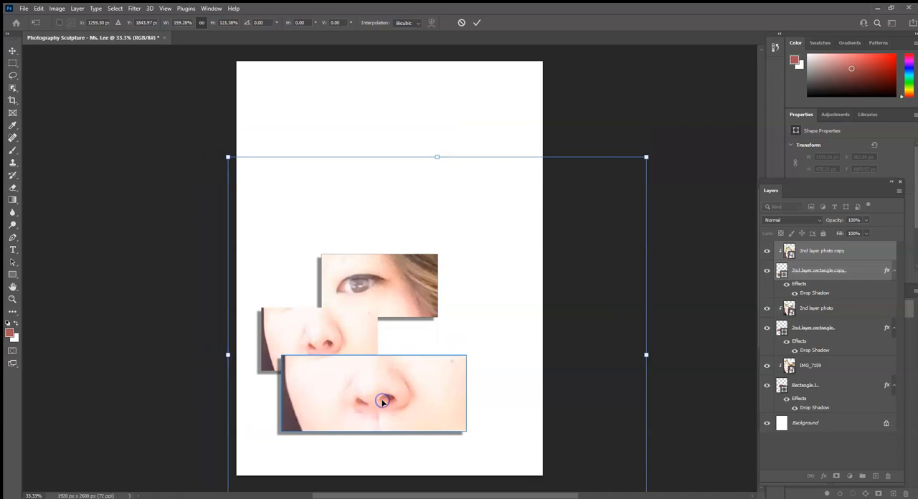
key("Return")
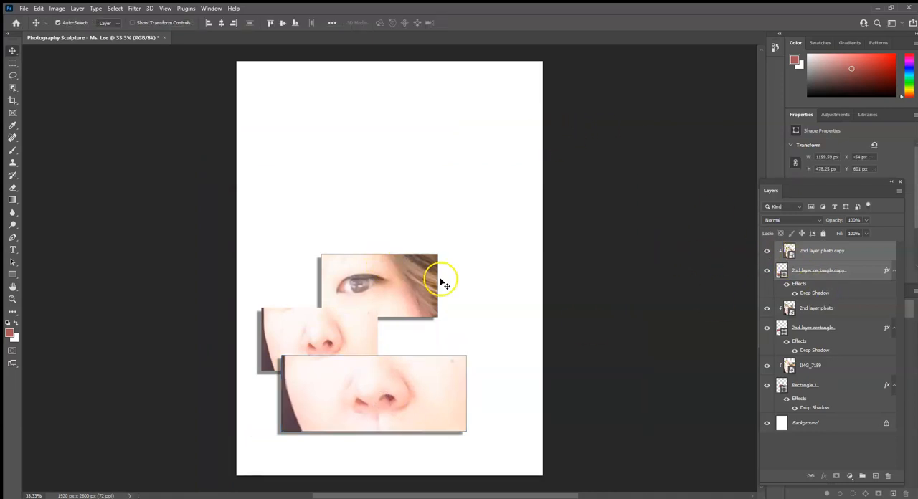
left_click(706, 275)
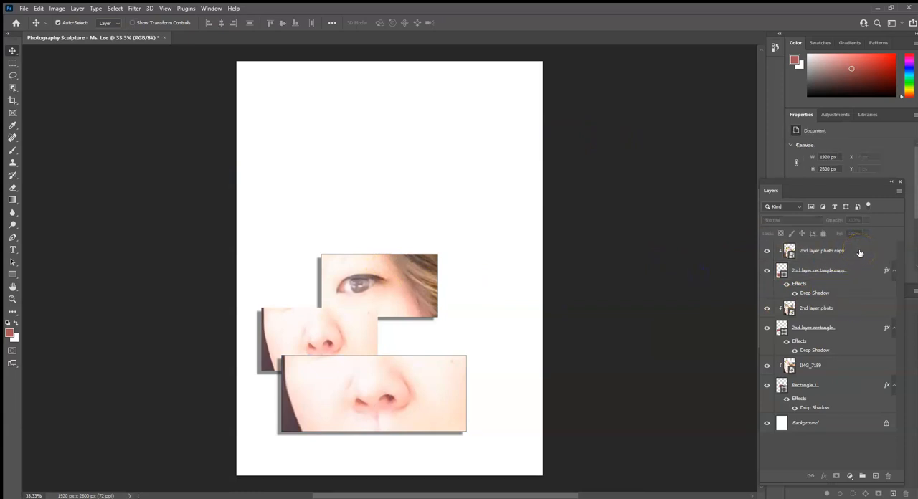
Rename the copied photo layer as "3rd layer photo".
double_click(816, 249)
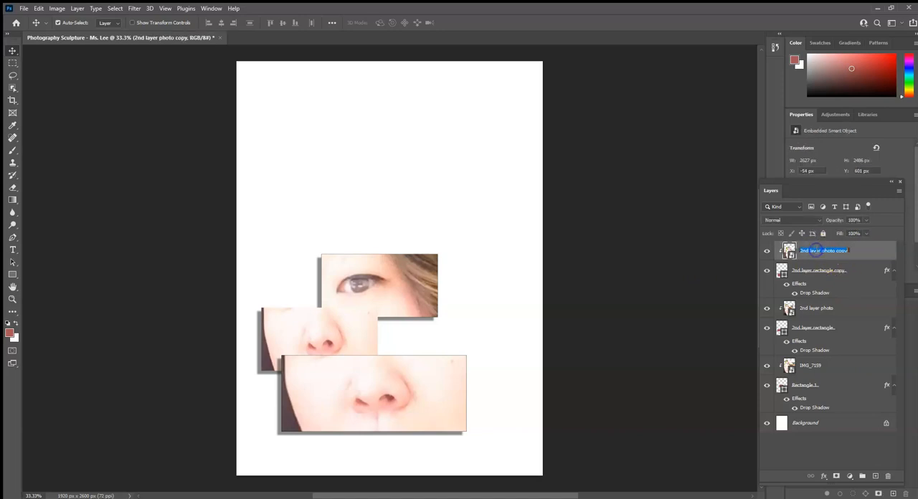
left_click(804, 250)
type("3rd")
left_click_drag(834, 251, 842, 250)
left_click(844, 255)
left_click(849, 255)
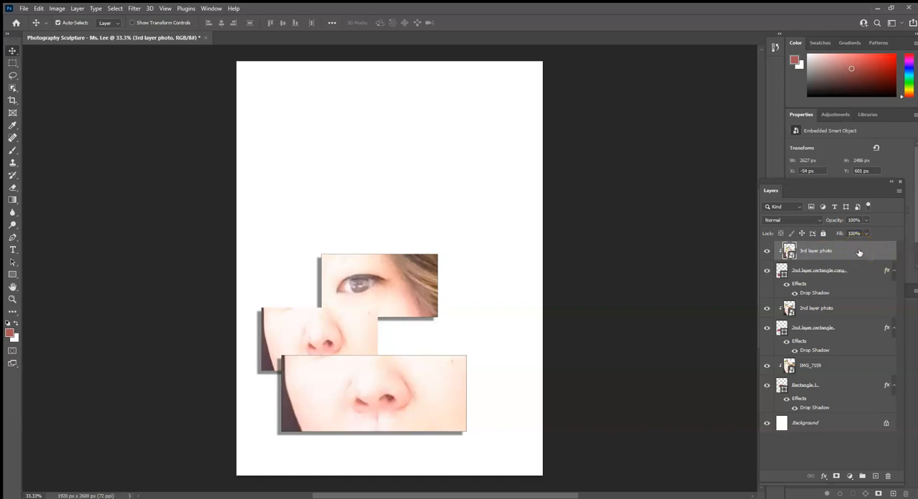
Free-transform the 3rd layer photo to about 2369 x 2231 px and reposition it so the mouth shows in the lowest rectangle.
key("ctrl+t")
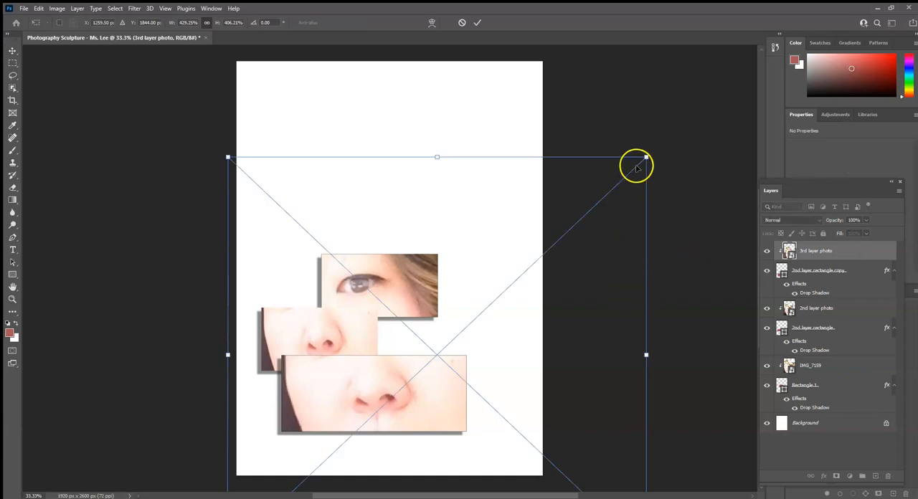
left_click_drag(416, 383, 385, 322)
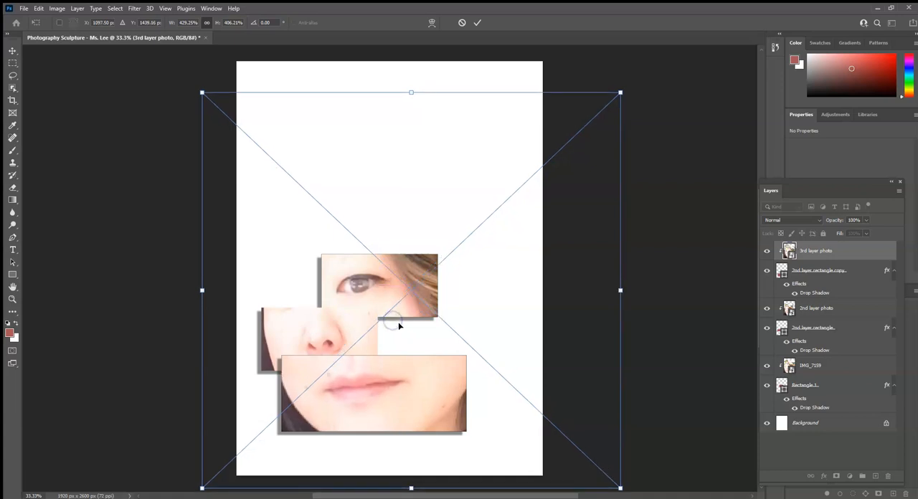
scroll(574, 43, "down", 1)
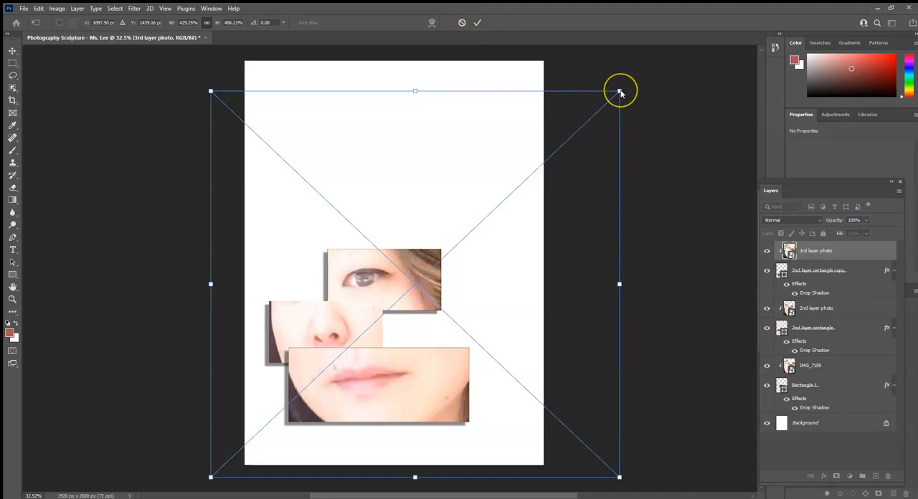
left_click_drag(619, 91, 579, 130)
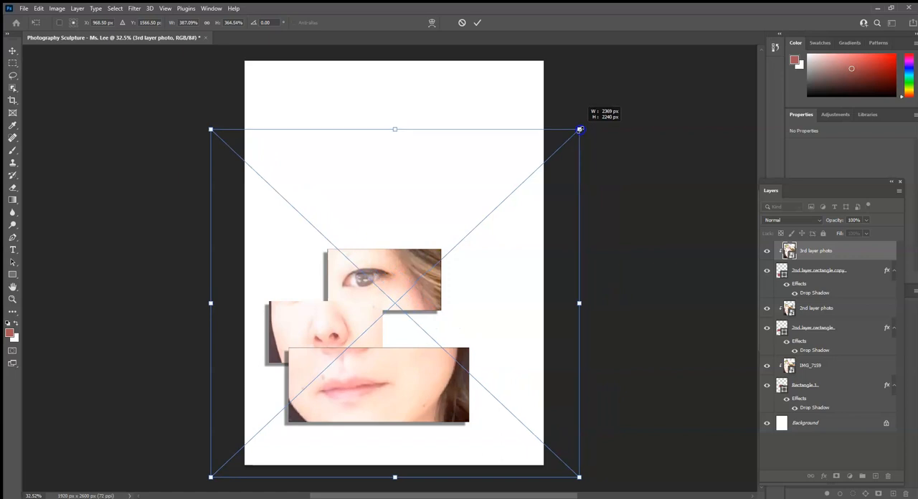
mouse_move(435, 414)
left_mouse_down()
mouse_move(437, 401)
mouse_move(422, 405)
left_mouse_up()
left_click(477, 22)
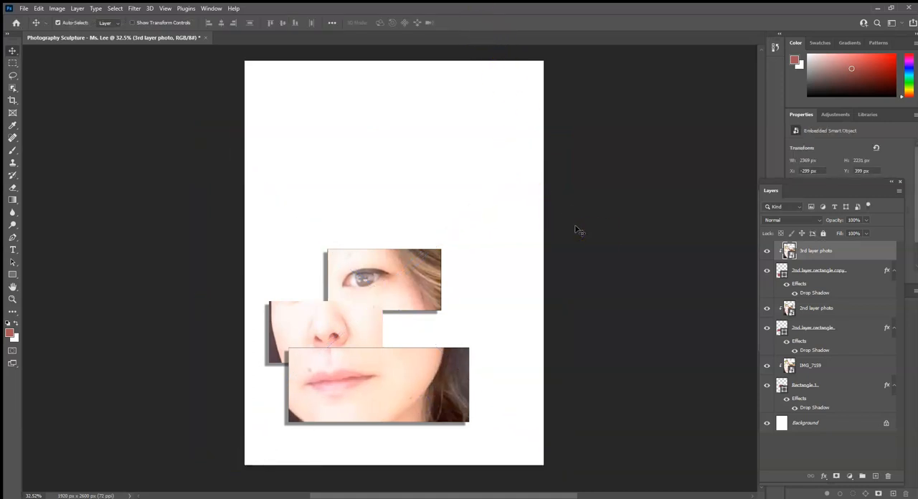
Duplicate the 3rd layer photo and its rectangle together, and rename the original rectangle layer as "3rd layer rectangle copy".
left_click(866, 272)
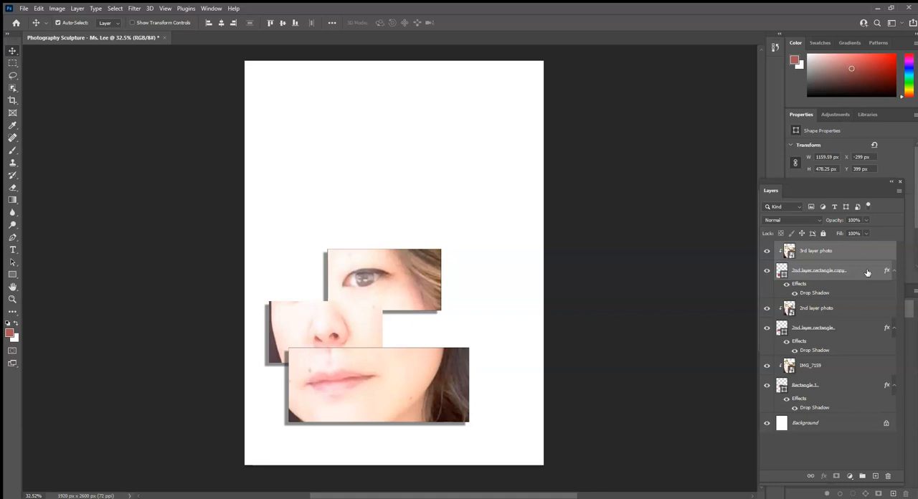
key("ctrl+j")
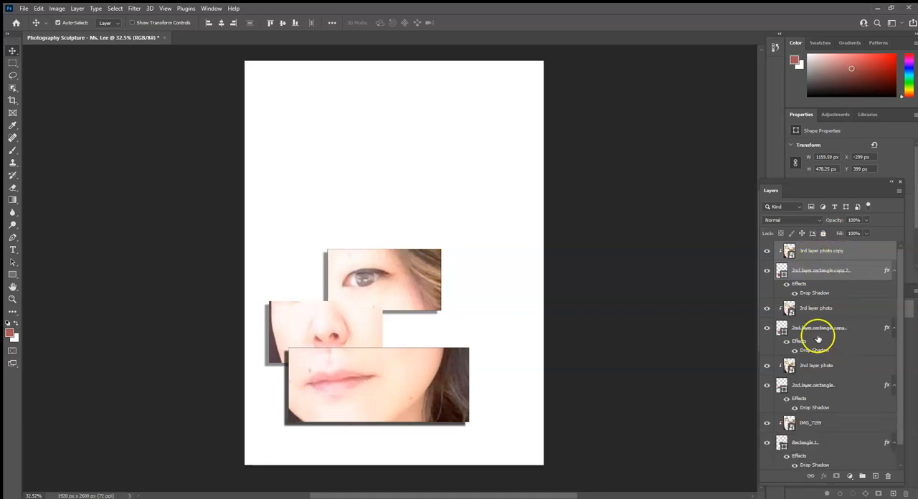
left_click(810, 329)
double_click(801, 329)
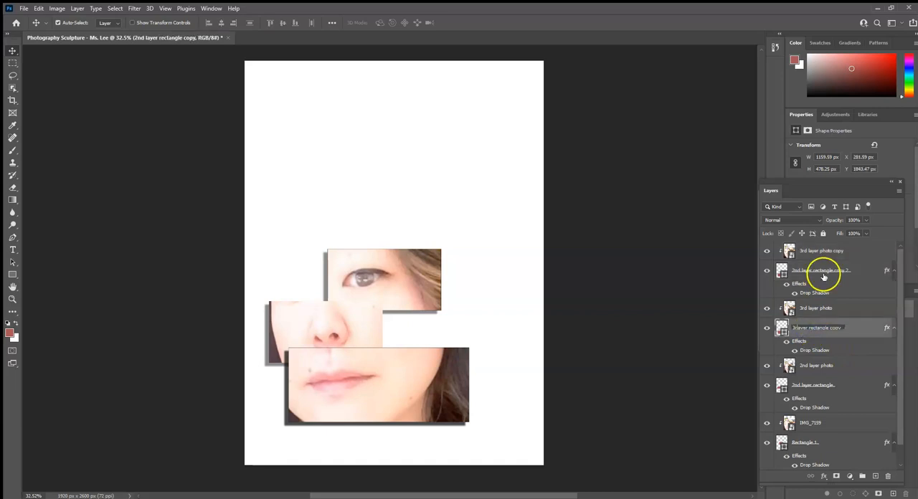
Rename the newly duplicated layers as "4th layer rectangle copy 2" and "4th layer photo copy".
left_click(820, 271)
double_click(819, 269)
left_click(802, 271)
type("4th")
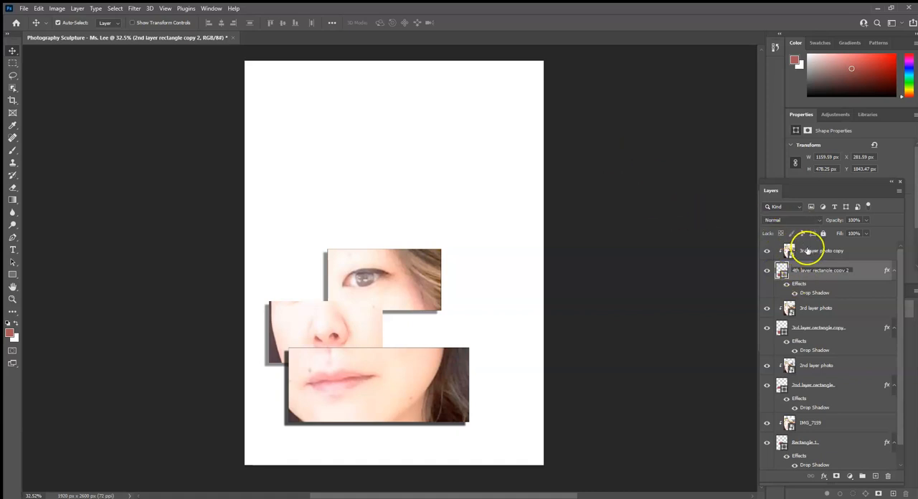
double_click(807, 250)
left_click(808, 250)
type("4th")
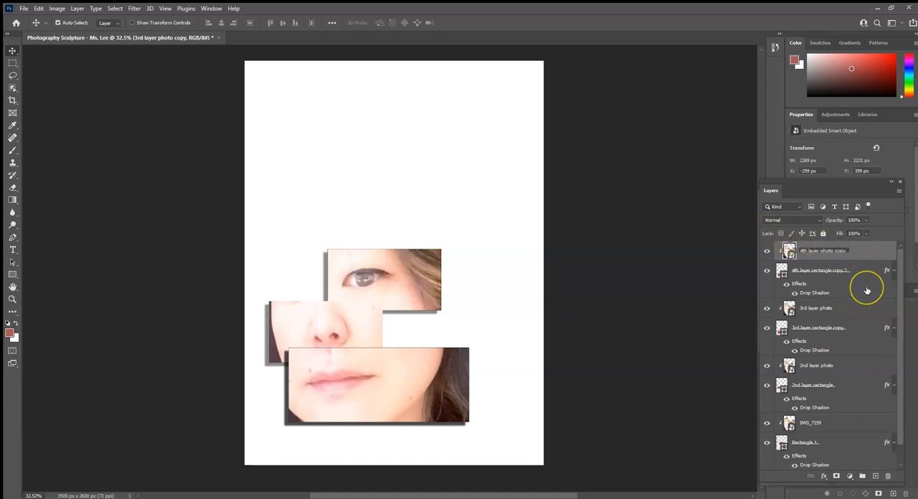
left_click(872, 254)
Try to place the 4th layer photo copy alone beneath its rectangle in the layer order, and undo the reordering.
left_click_drag(865, 253, 864, 303)
left_click(863, 291)
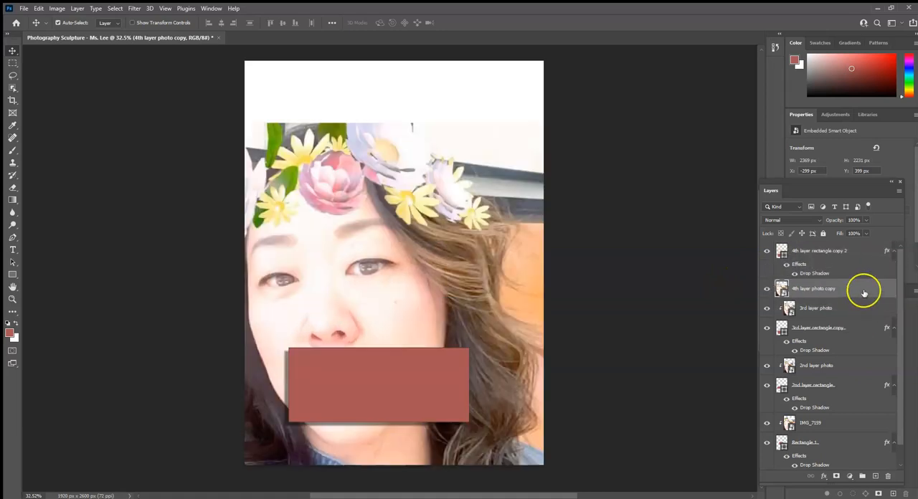
left_click(864, 291)
key("ctrl+z")
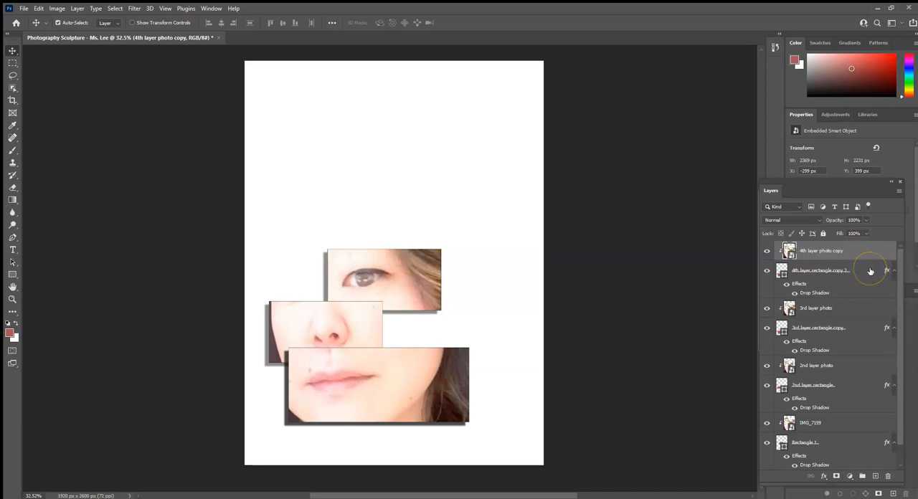
Move the 4th layer photo and rectangle together about 115 px left and 1083 px up, above the eye crop.
left_click(870, 271)
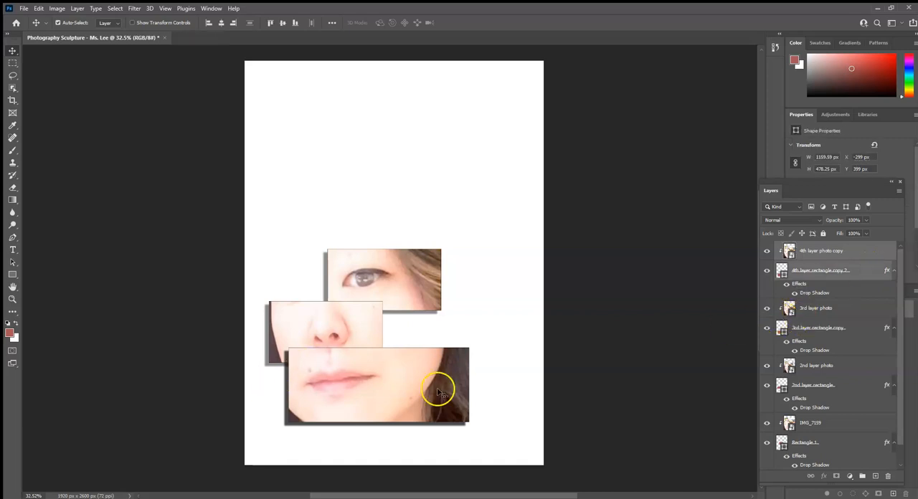
left_click_drag(423, 385, 400, 225)
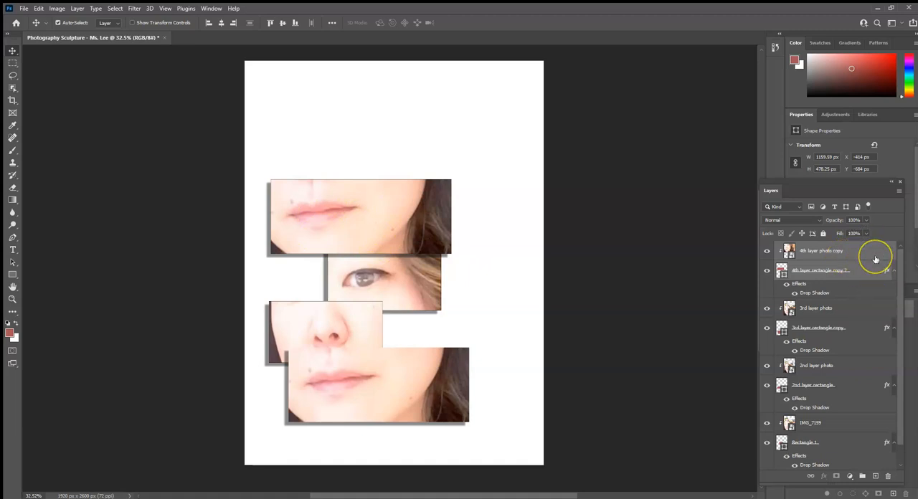
Free-transform the 4th layer pair, rotating it 90° and placing it vertically to the left of the eye crop.
key("ctrl+t")
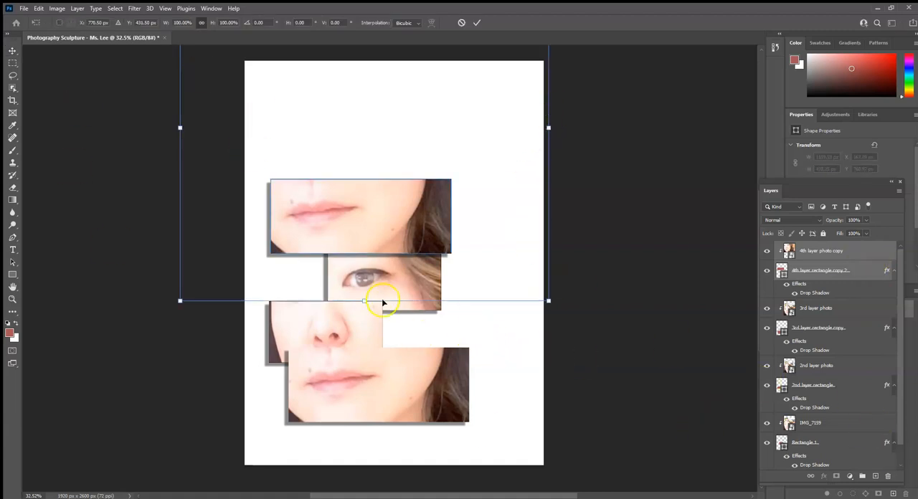
mouse_move(547, 300)
left_mouse_down()
mouse_move(582, 353)
mouse_move(540, 297)
mouse_move(578, 327)
mouse_move(542, 297)
left_mouse_up()
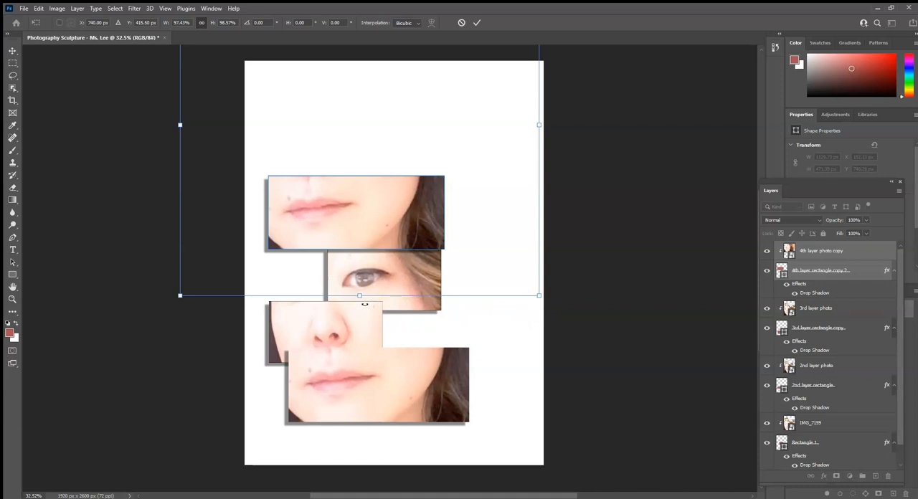
left_click_drag(360, 304, 190, 122)
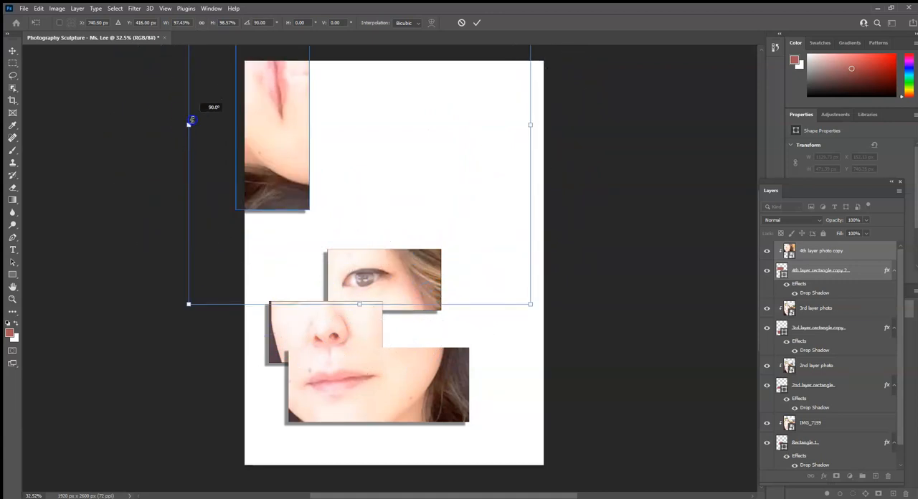
left_click_drag(190, 122, 191, 123)
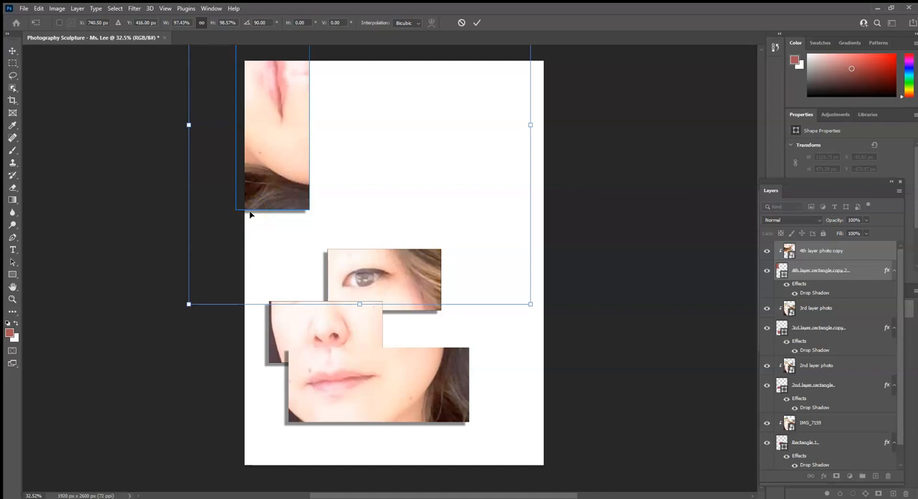
left_click_drag(301, 148, 321, 275)
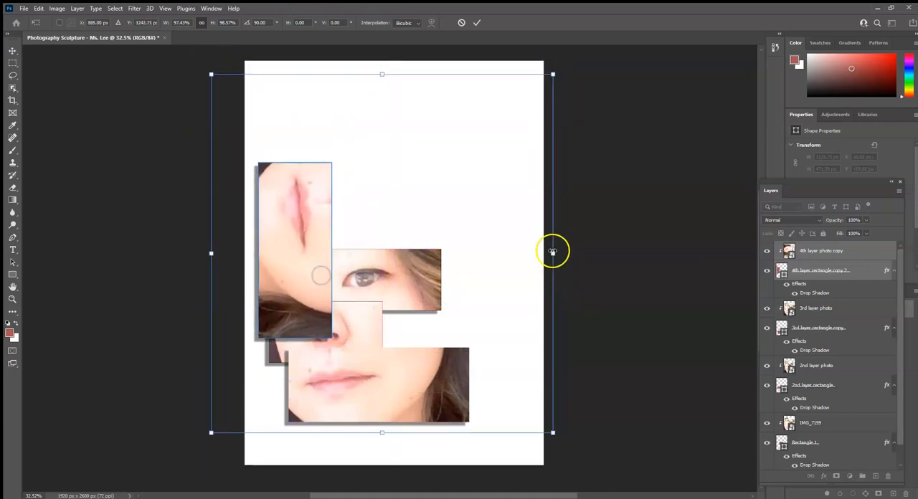
Scale the rotated 4th layer pair to about 108% x 109% and shift it up along the canvas's left side.
left_click_drag(553, 253, 618, 253)
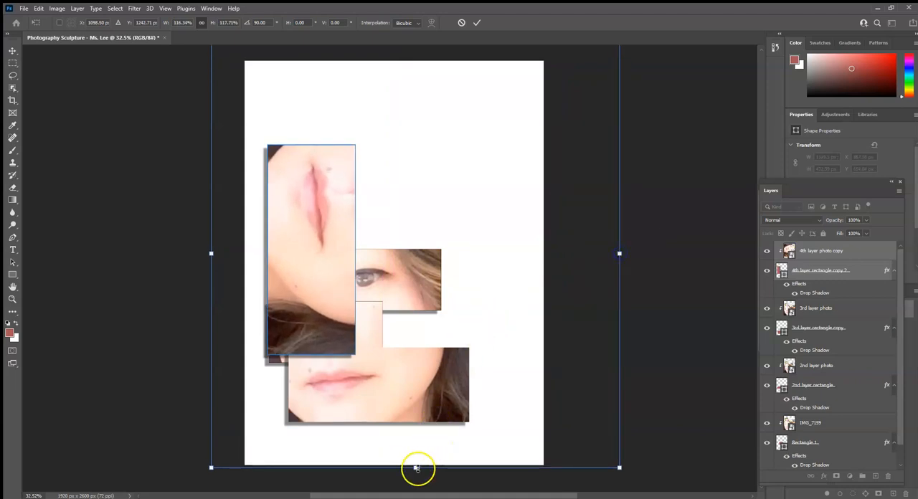
left_click_drag(415, 467, 414, 438)
left_click_drag(310, 256, 286, 244)
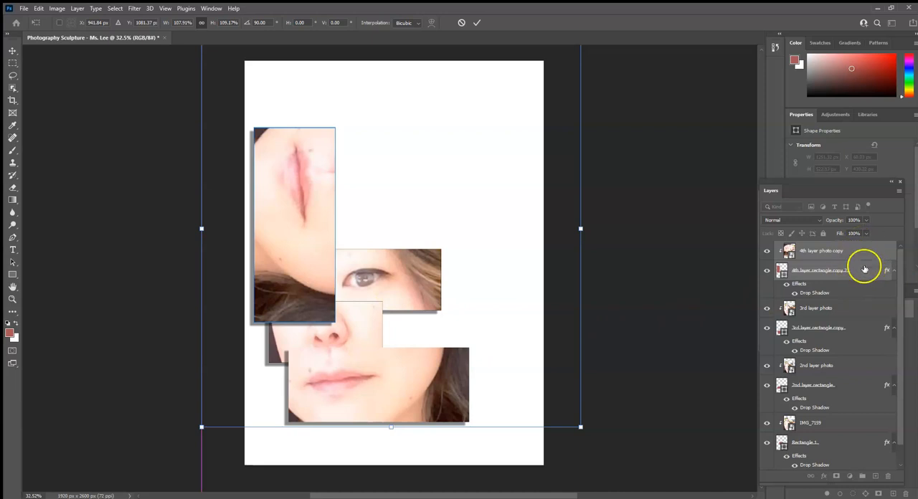
Move the 4th layer photo and rectangle together below the 2nd layer rectangle and above the IMG_7159 layer.
left_click_drag(863, 270, 851, 360)
left_click_drag(863, 309, 869, 434)
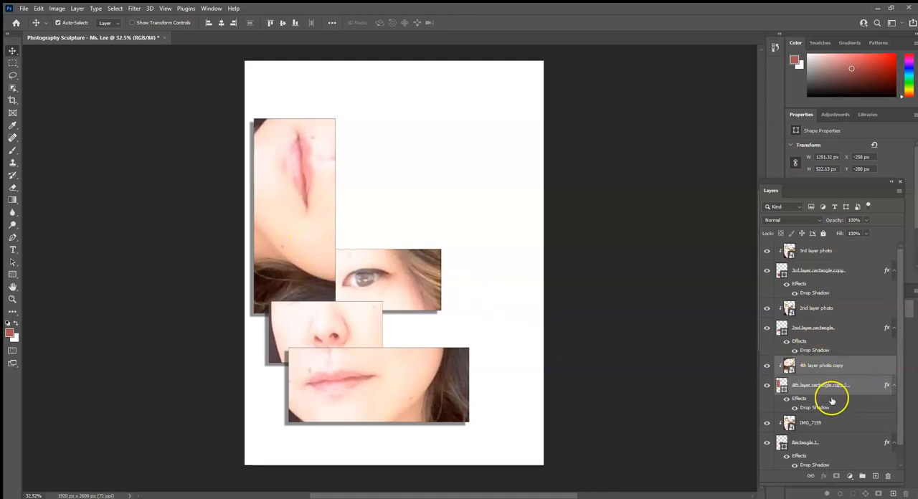
Rename the 4th layer rectangle as "left eye shape" and its photo layer as "left eye photo".
double_click(815, 385)
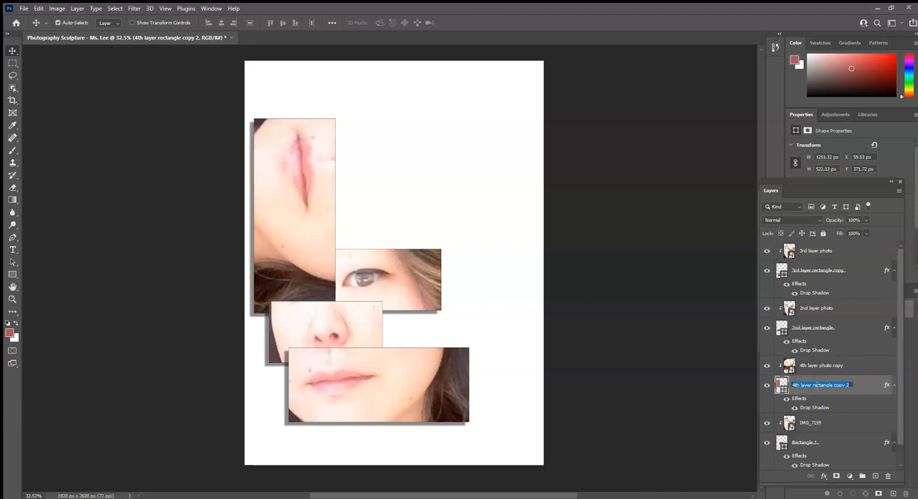
double_click(823, 366)
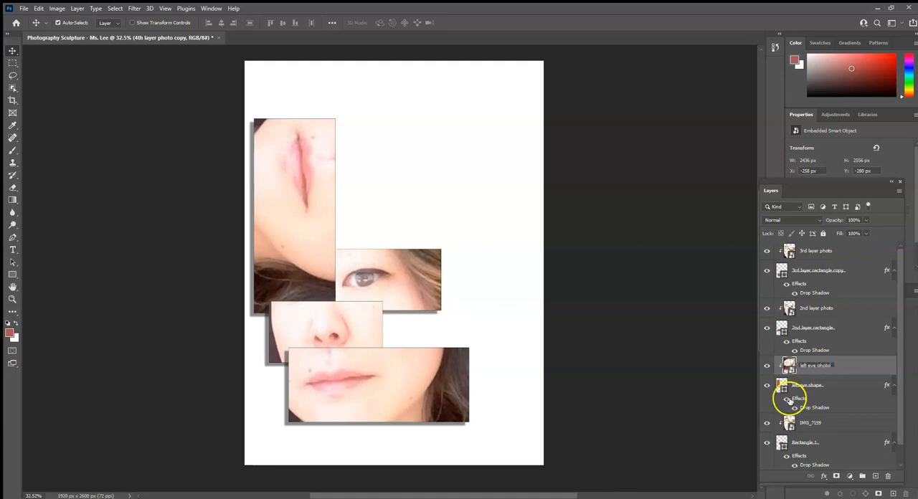
key("Return")
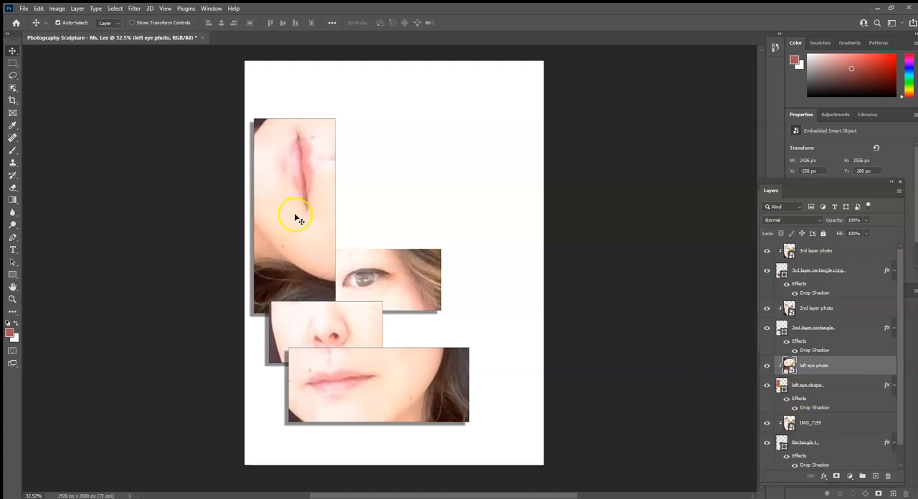
Free-transform the left eye photo, rotating it back to 0° and positioning the left eye and flower crown inside the tall rectangle.
key("ctrl")
key("ctrl+t")
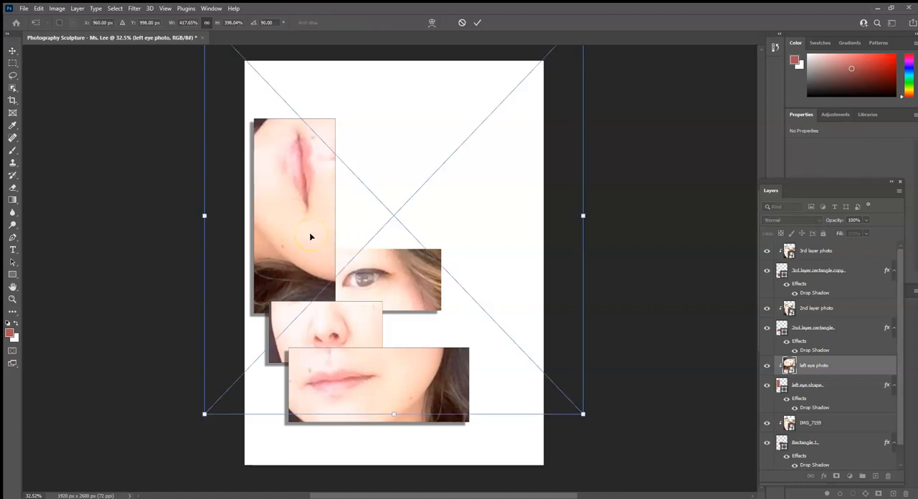
left_click_drag(310, 236, 185, 353)
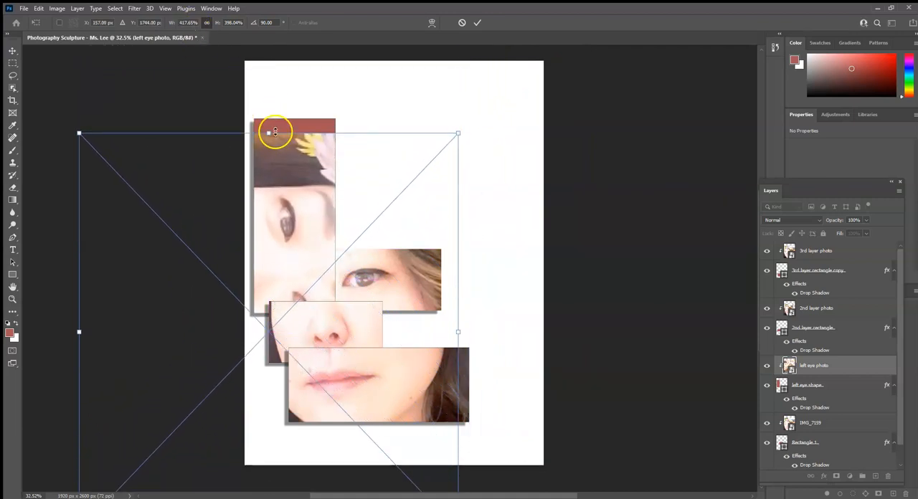
left_click_drag(269, 125, 22, 319)
left_click_drag(283, 278, 407, 230)
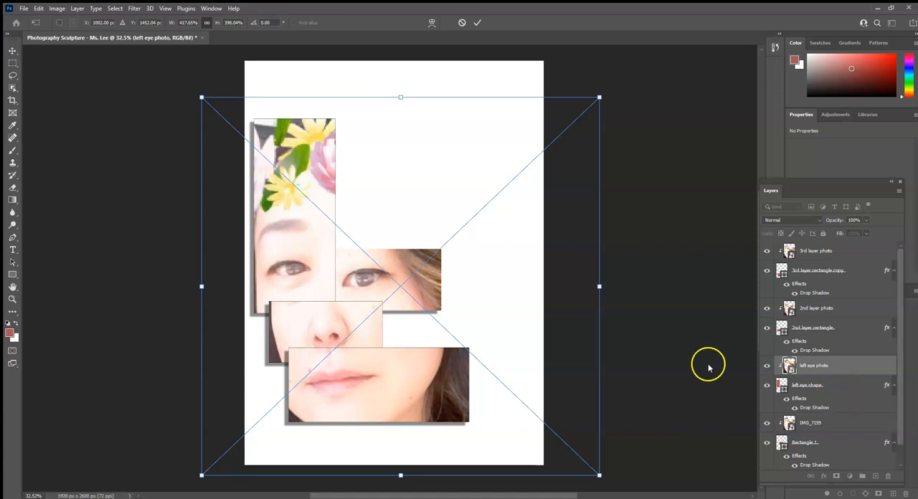
left_click(477, 22)
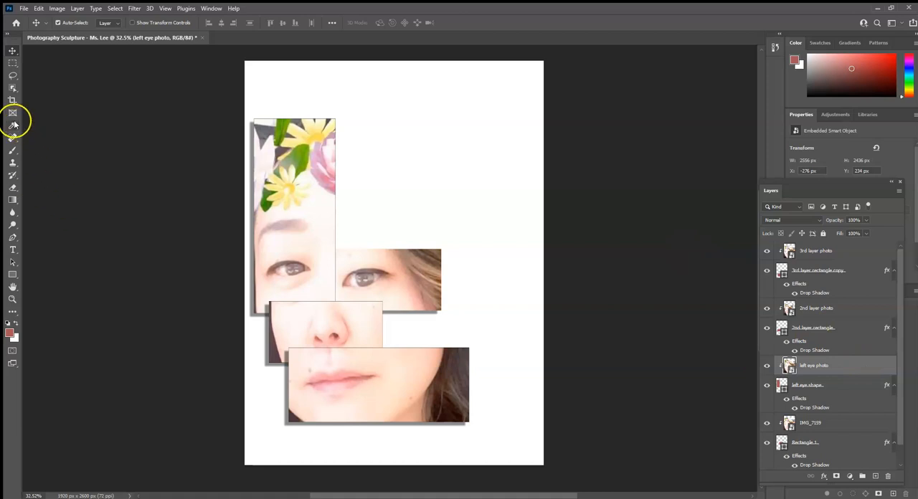
Draw a rectangle about 1004 x 543 px above the right eye crop and move its layer to the top of the stack.
left_click(12, 275)
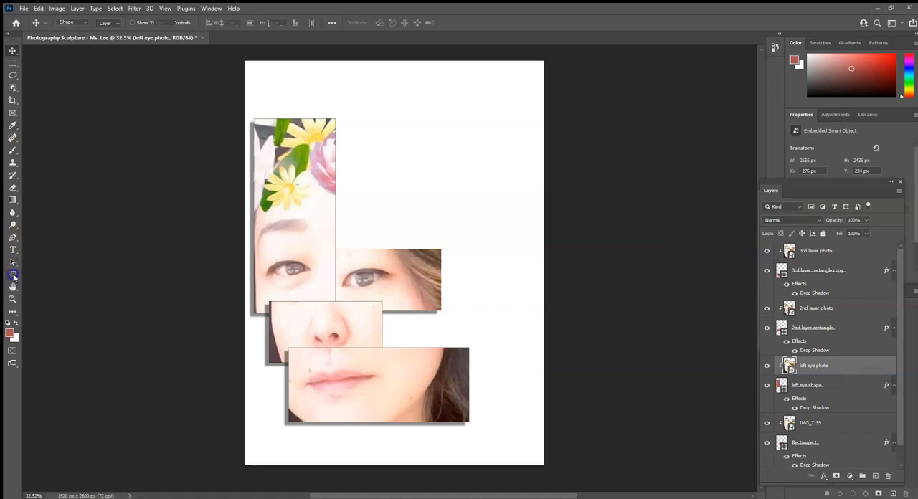
left_click_drag(309, 167, 465, 251)
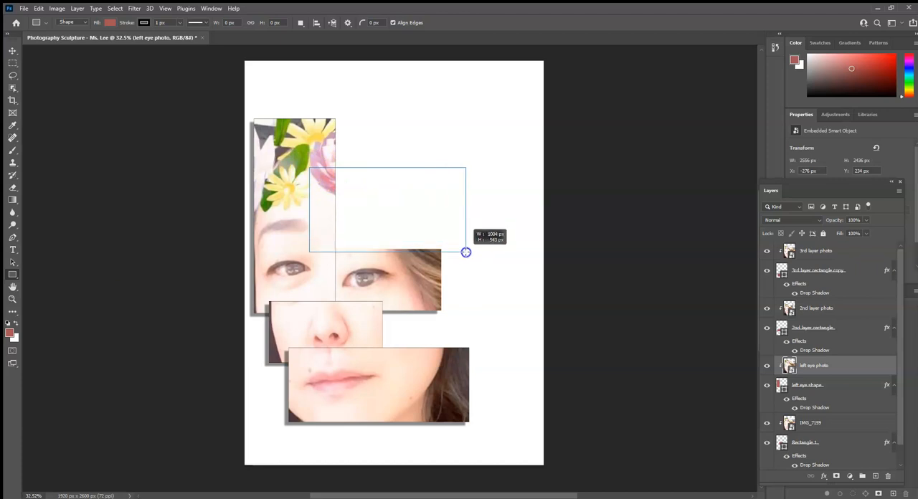
left_click_drag(465, 252, 465, 252)
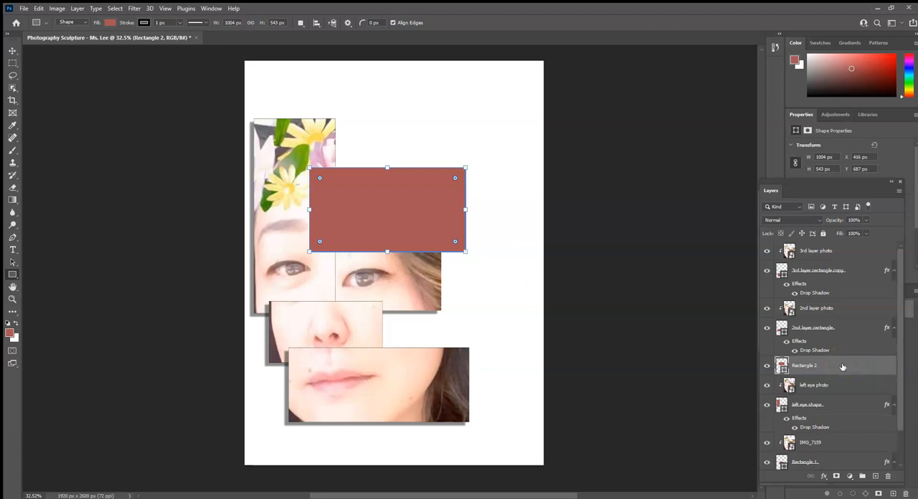
left_click_drag(842, 366, 841, 250)
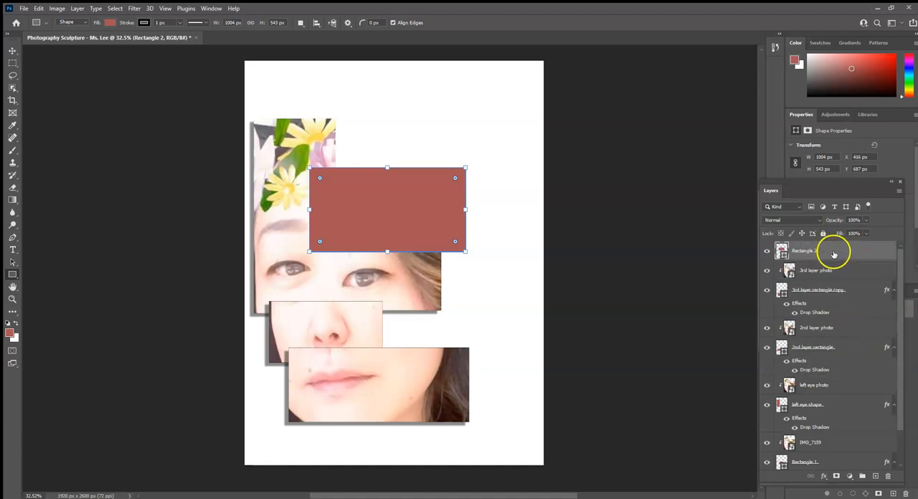
Shift the new rectangle slightly to the right with the Move tool, to about X 499.5 px.
left_click_drag(414, 211, 431, 214)
key("ctrl+z")
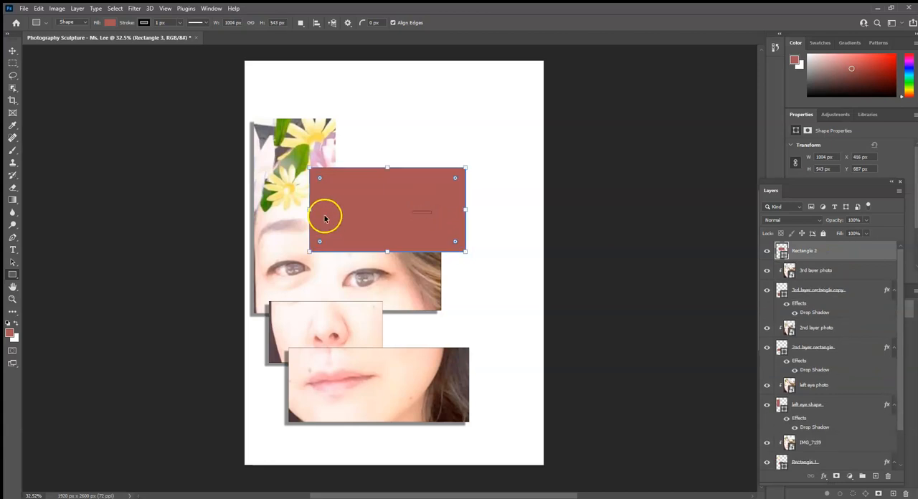
left_click(12, 54)
mouse_move(395, 195)
left_mouse_down()
mouse_move(422, 195)
mouse_move(416, 191)
mouse_move(466, 300)
mouse_move(422, 196)
mouse_move(409, 196)
left_mouse_up()
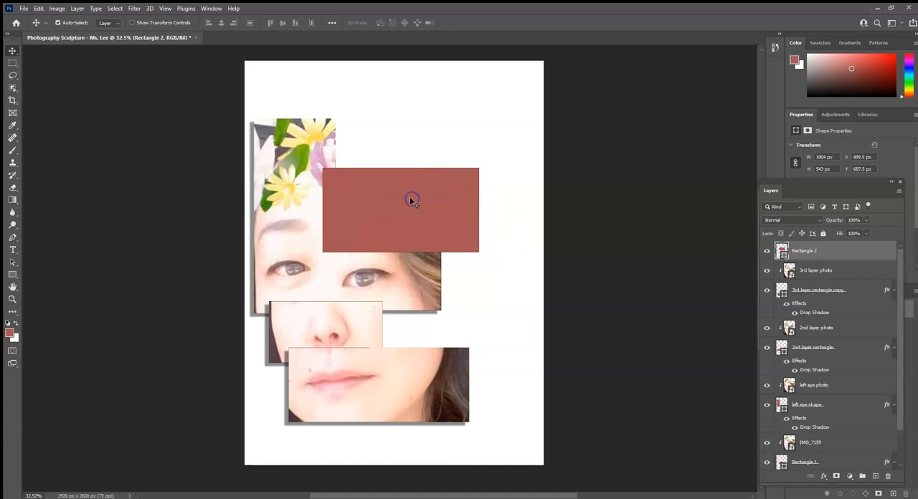
Place the image "test photo" from the Desktop folder as an embedded object above Rectangle 2.
left_click(23, 8)
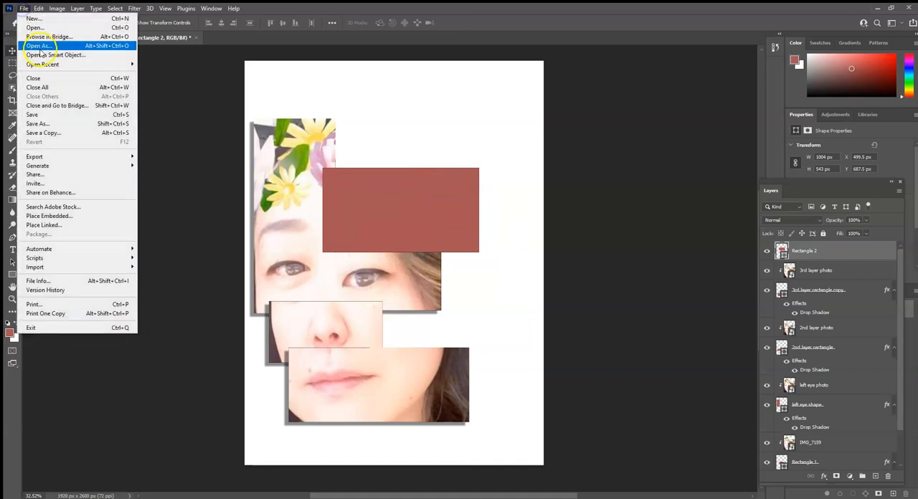
left_click(64, 219)
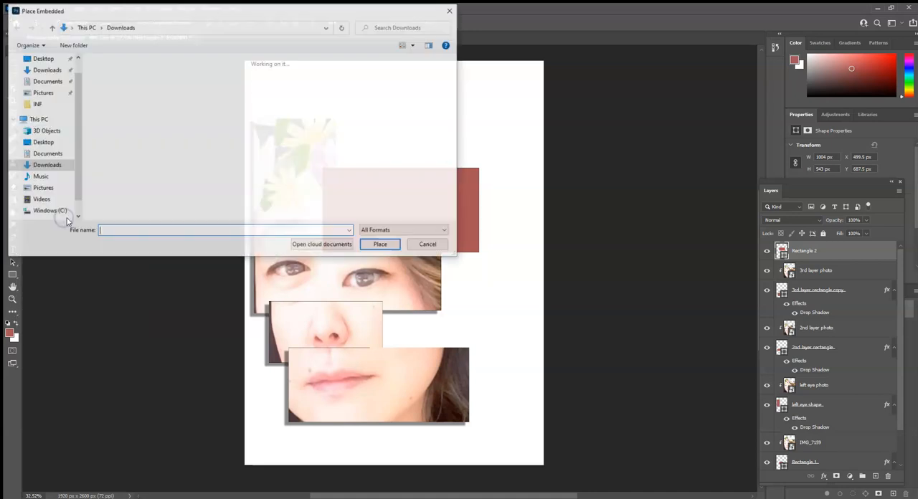
scroll(250, 167, "down", 5)
scroll(251, 167, "up", 3)
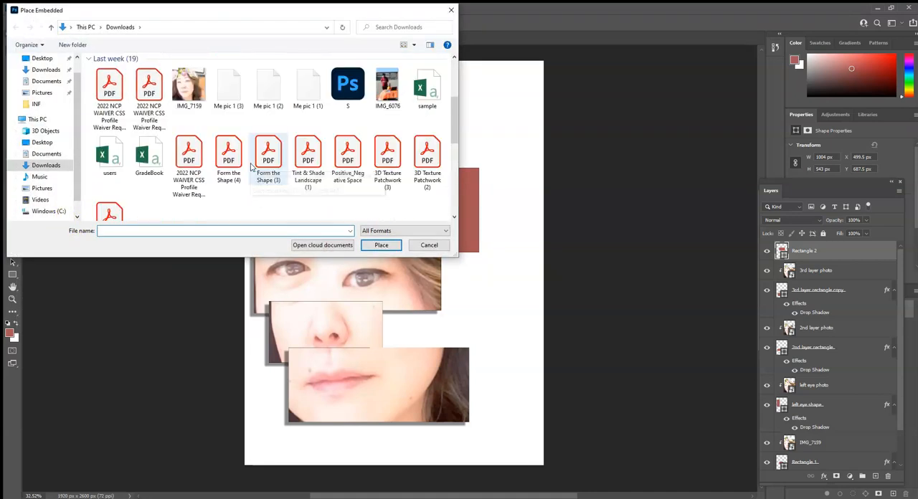
scroll(251, 167, "up", 2)
scroll(251, 167, "down", 3)
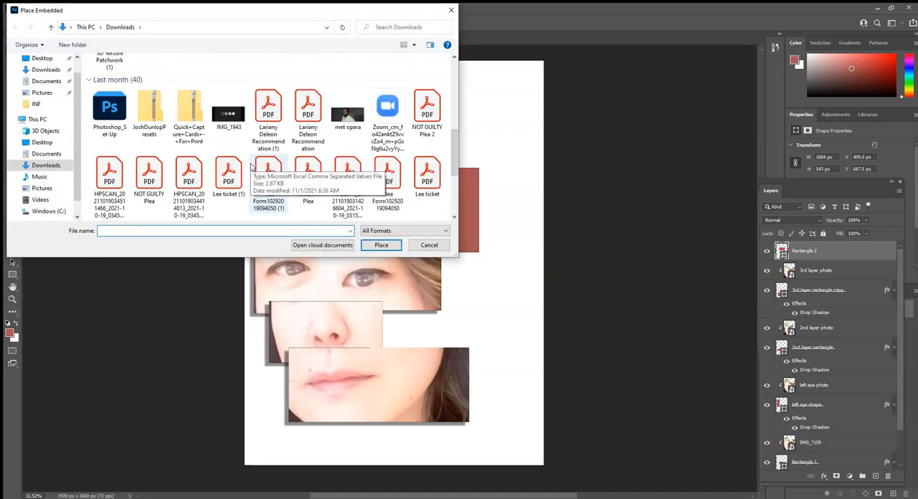
left_click(43, 142)
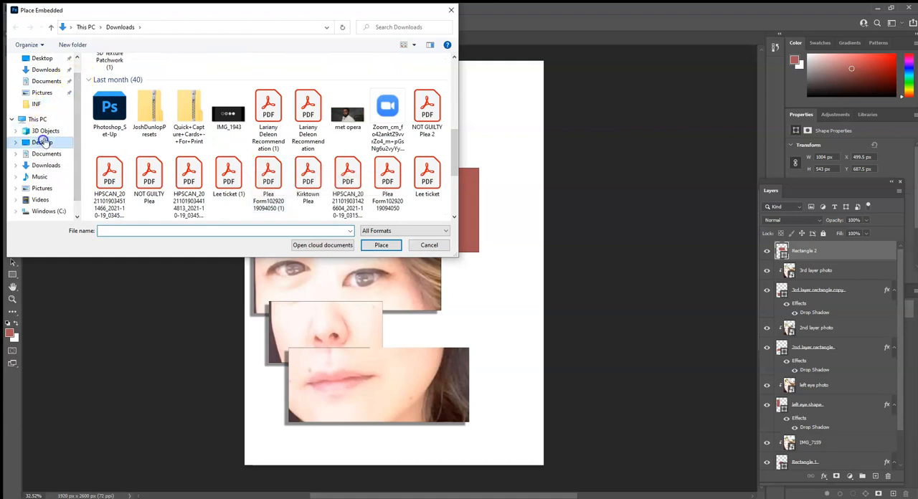
scroll(126, 176, "down", 2)
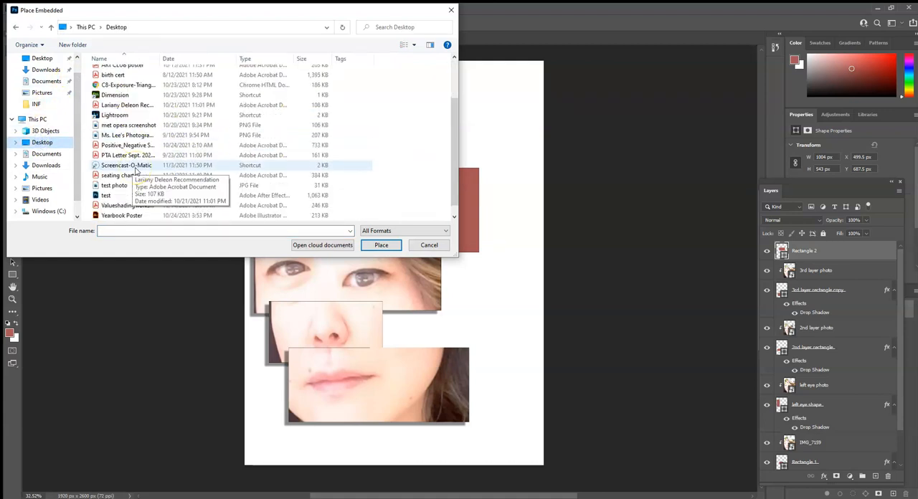
left_click(113, 186)
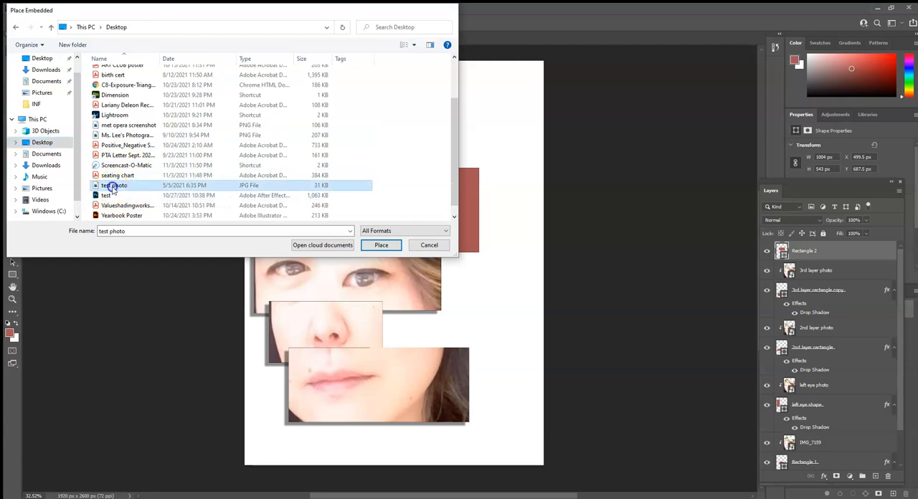
double_click(113, 187)
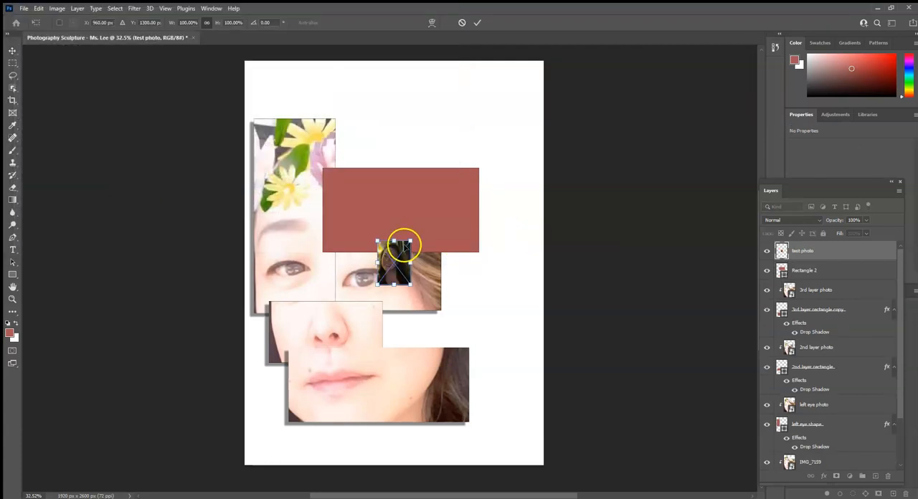
Enlarge the placed test photo to about 768% x 544% and position its face over the new rectangle.
left_click_drag(410, 241, 518, 151)
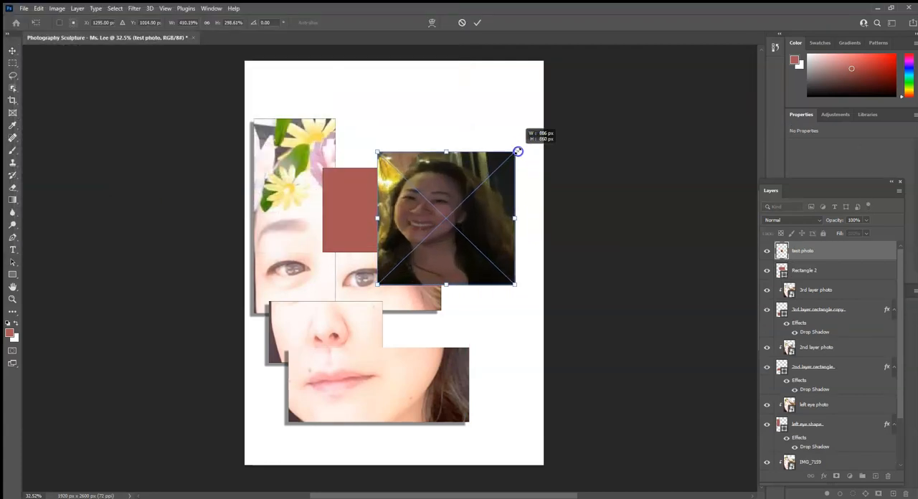
left_click_drag(446, 152, 447, 122)
left_click_drag(430, 191, 383, 201)
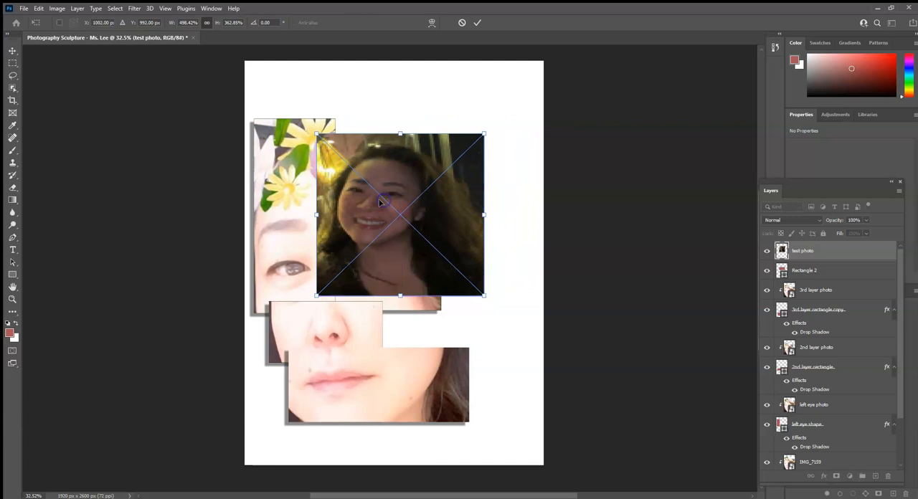
left_click_drag(404, 190, 373, 206)
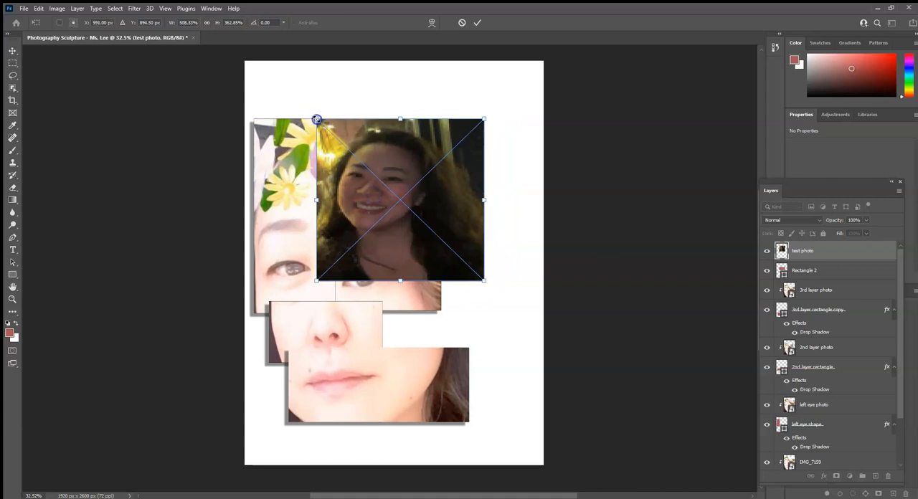
left_click_drag(316, 117, 270, 89)
left_click_drag(480, 281, 526, 332)
left_click_drag(416, 289, 432, 311)
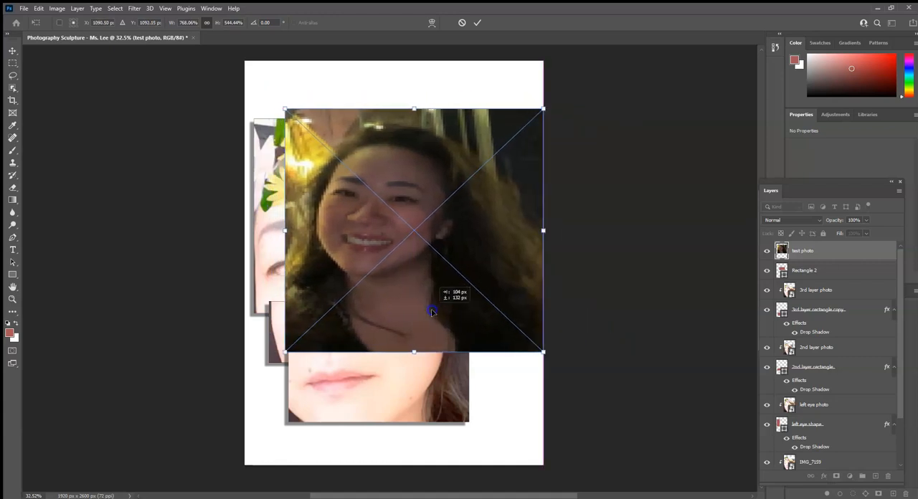
left_click(478, 23)
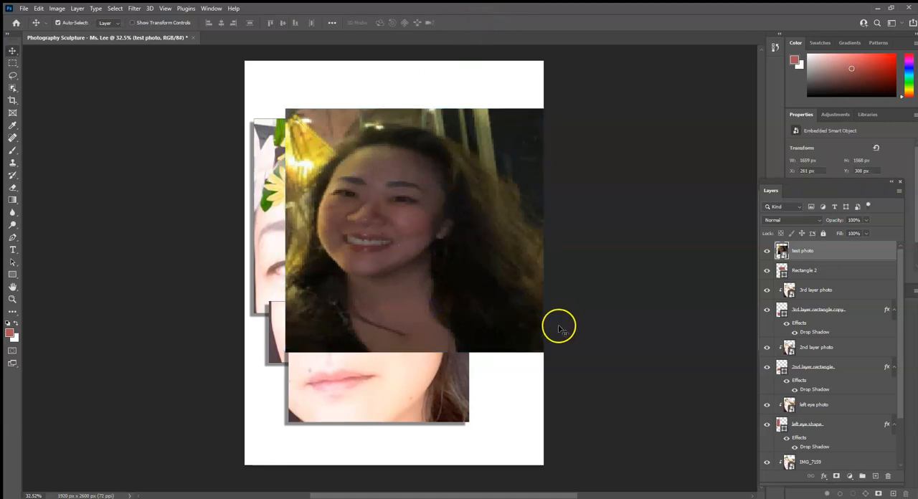
Clip the test photo into Rectangle 2 and move both together down over the mouth crop, to about X 532, Y 1102 px.
right_click(838, 256)
left_click(756, 300)
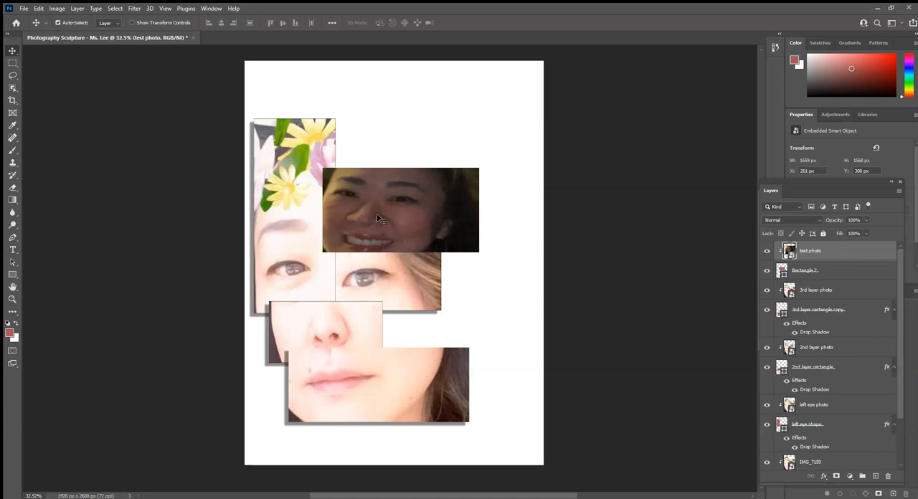
left_click(379, 220)
left_click(842, 271)
left_click(12, 51)
left_click_drag(382, 221, 419, 343)
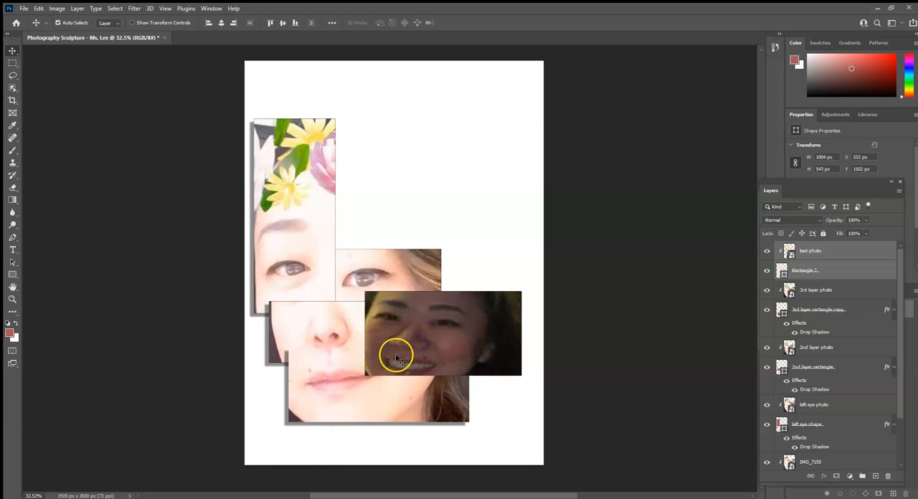
Move the test photo and Rectangle 2 layers below the 3rd layer rectangle copy and above the 2nd layer photo.
left_click_drag(847, 269, 837, 403)
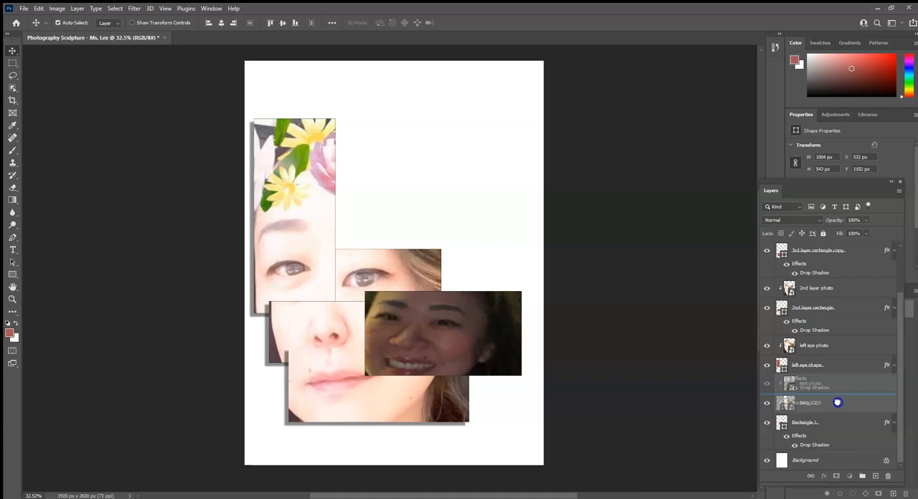
left_click_drag(837, 402, 837, 286)
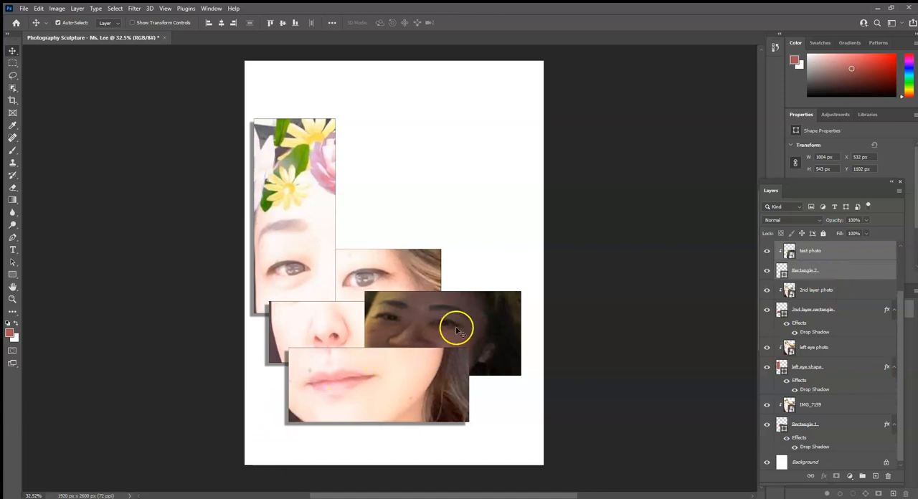
left_click(711, 270)
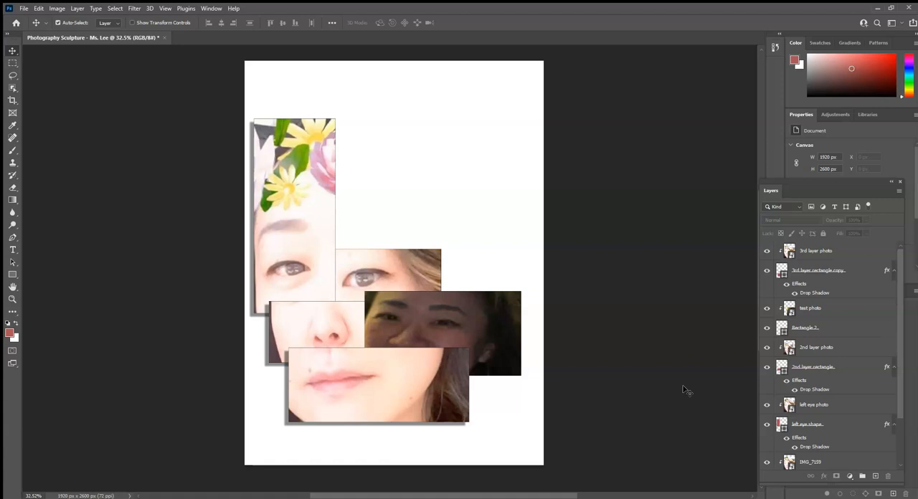
Toggle the visibility of the 3rd layer rectangle copy to examine how the mouth crop overlaps the test photo.
left_click(860, 271)
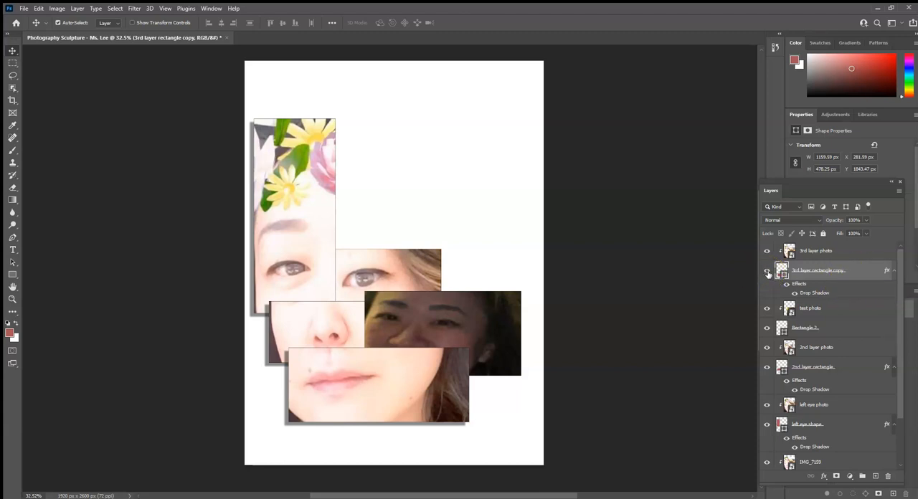
left_click(766, 270)
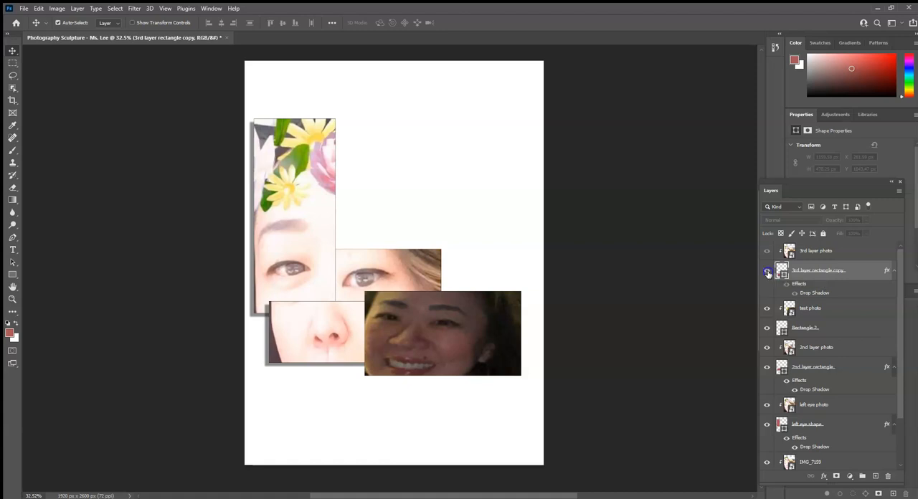
left_click(766, 270)
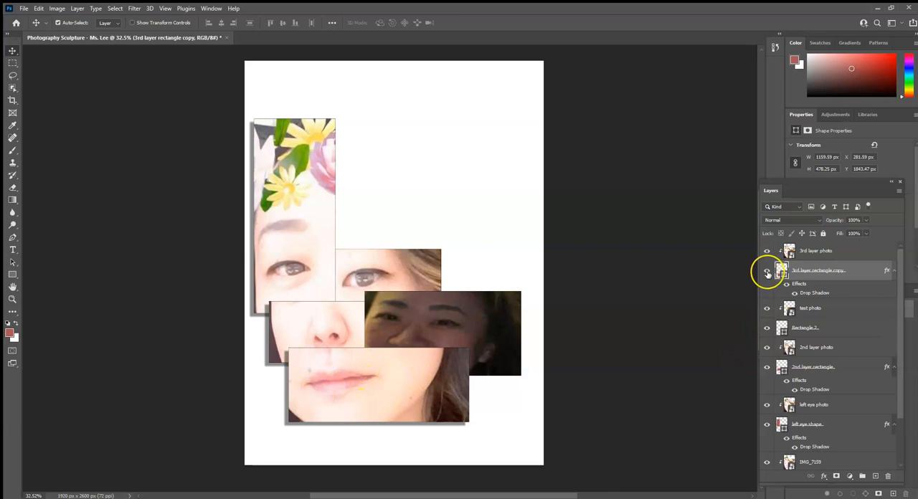
left_click(766, 272)
left_click(767, 272)
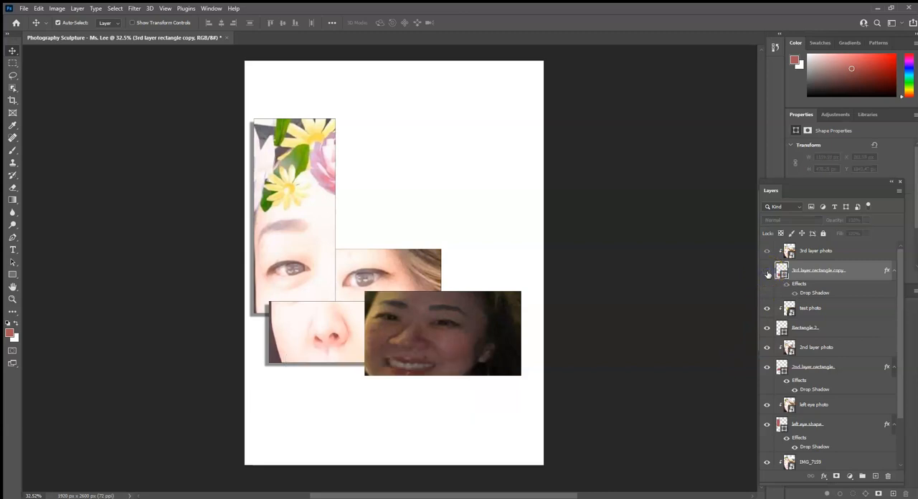
left_click(766, 271)
Set the drop shadow of the 3rd layer rectangle copy to 66% opacity, a 48° angle and 75 px distance.
key("ctrl+plus")
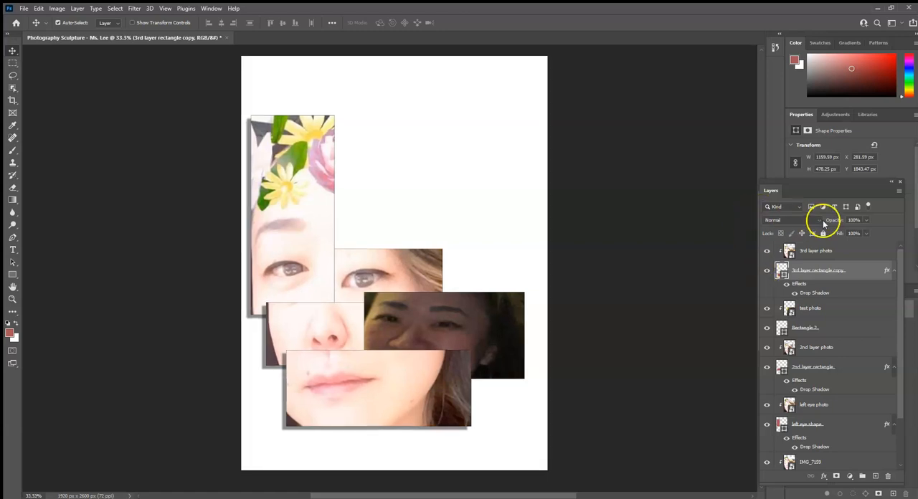
right_click(861, 276)
left_click(773, 109)
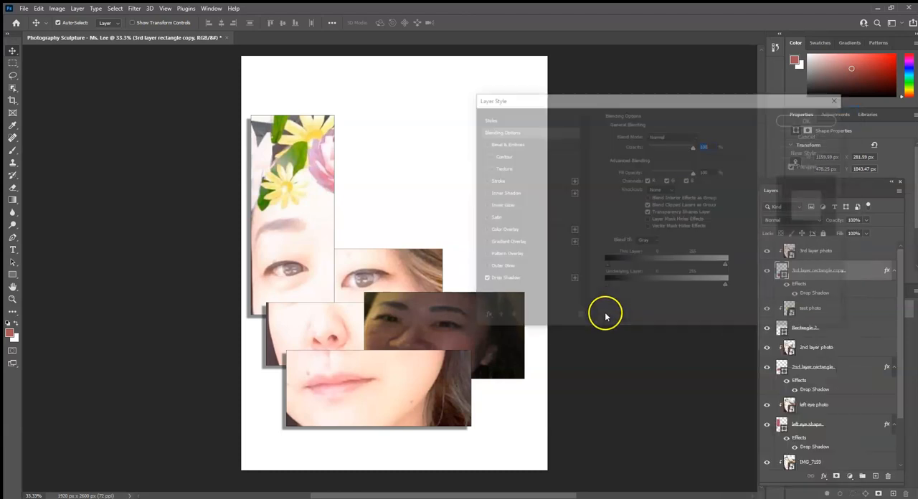
left_click(538, 279)
left_click_drag(660, 151, 670, 149)
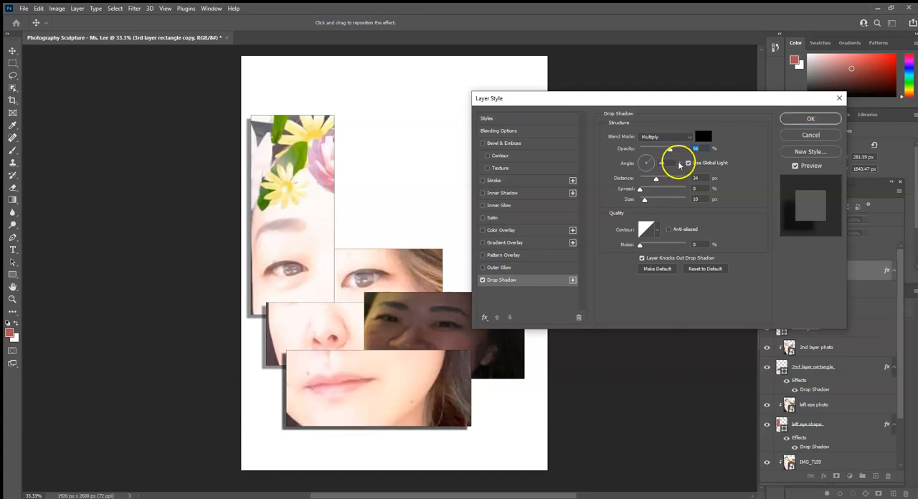
left_click(653, 164)
mouse_move(653, 165)
left_mouse_down()
mouse_move(642, 160)
mouse_move(708, 178)
mouse_move(645, 167)
mouse_move(651, 159)
left_mouse_up()
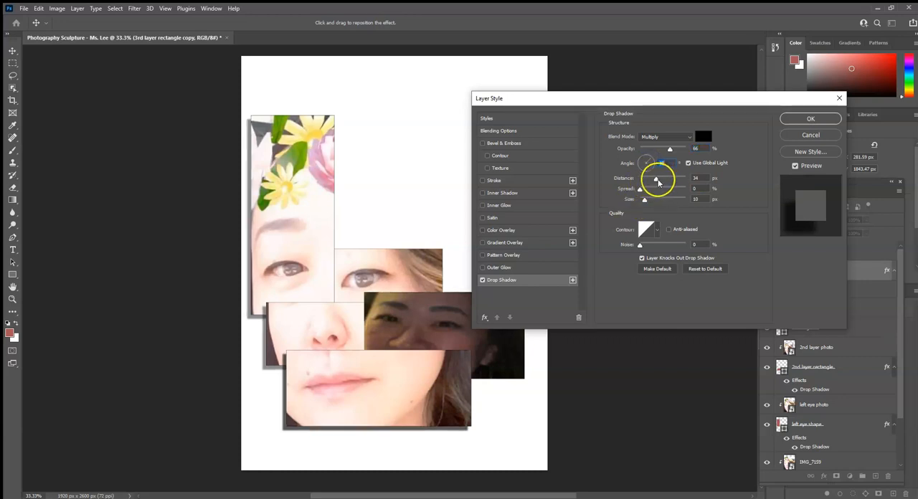
left_click(670, 179)
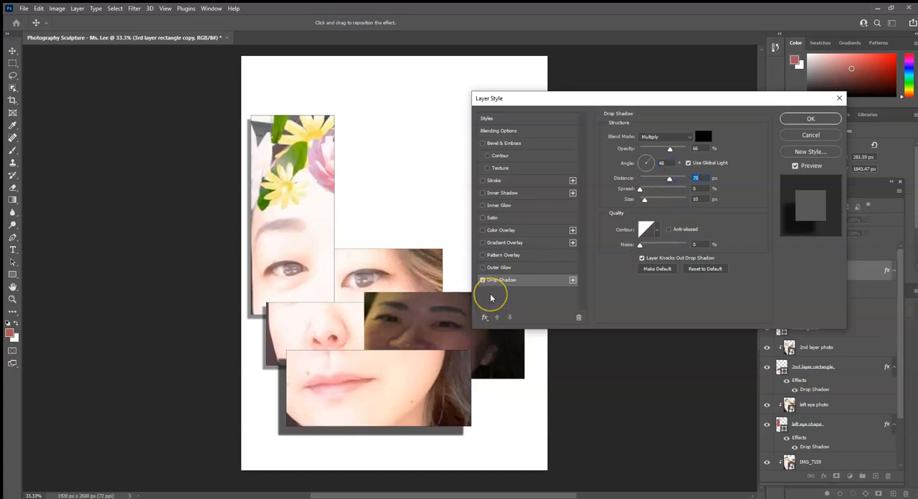
Set the mouth crop's drop shadow spread to 1%, try a softer 84 px size, and settle on 10 px.
left_click(510, 284)
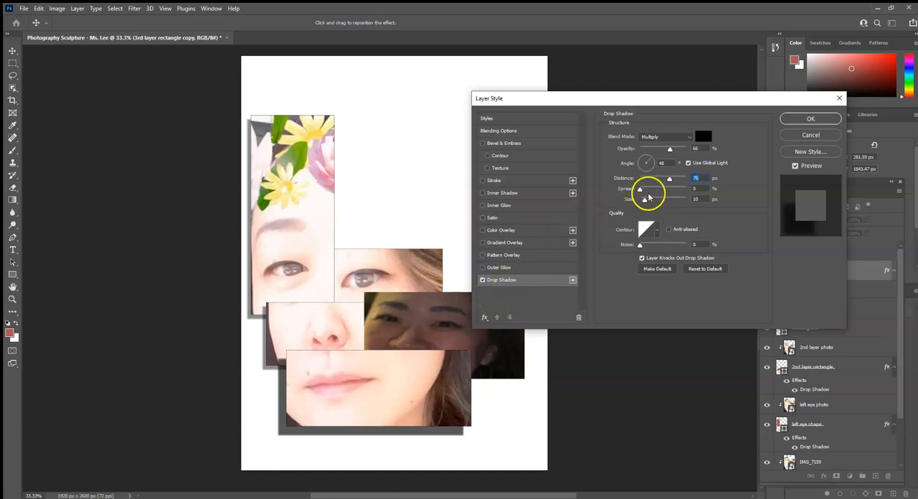
mouse_move(640, 189)
left_mouse_down()
mouse_move(656, 190)
mouse_move(642, 192)
left_mouse_up()
left_click_drag(644, 199, 656, 201)
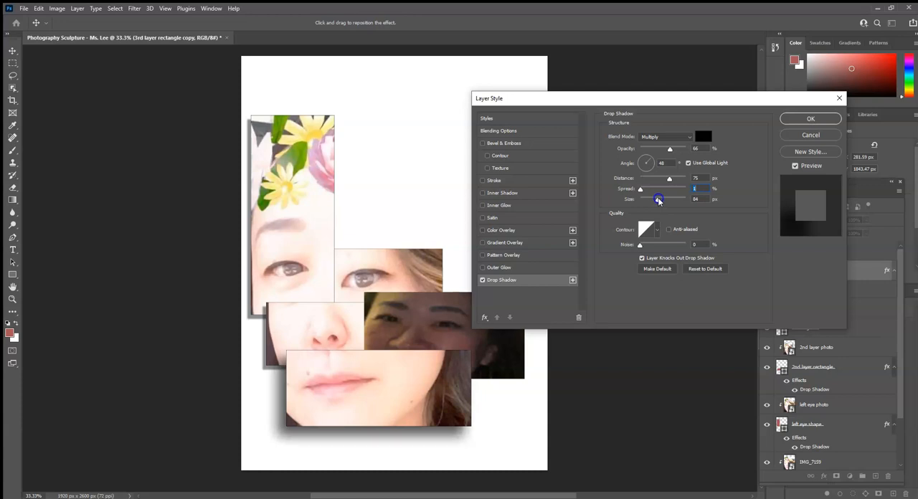
left_click_drag(656, 201, 646, 200)
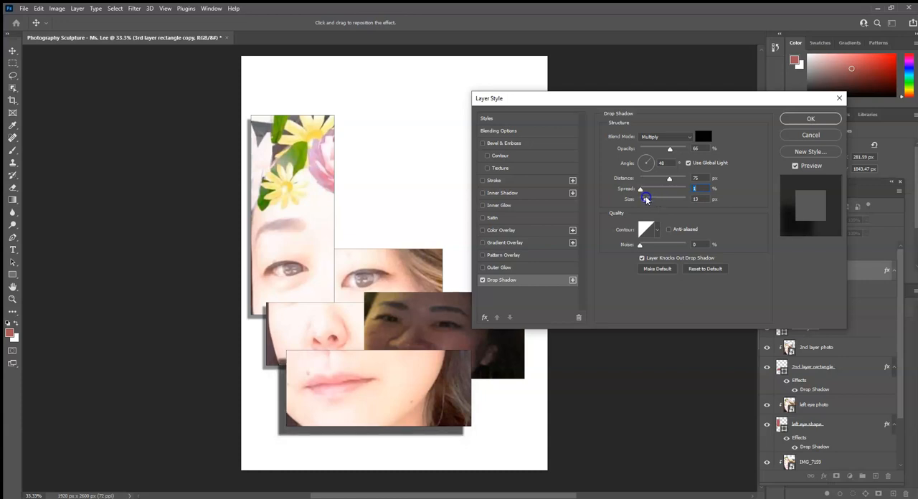
mouse_move(646, 200)
left_mouse_down()
mouse_move(668, 200)
mouse_move(646, 208)
left_mouse_up()
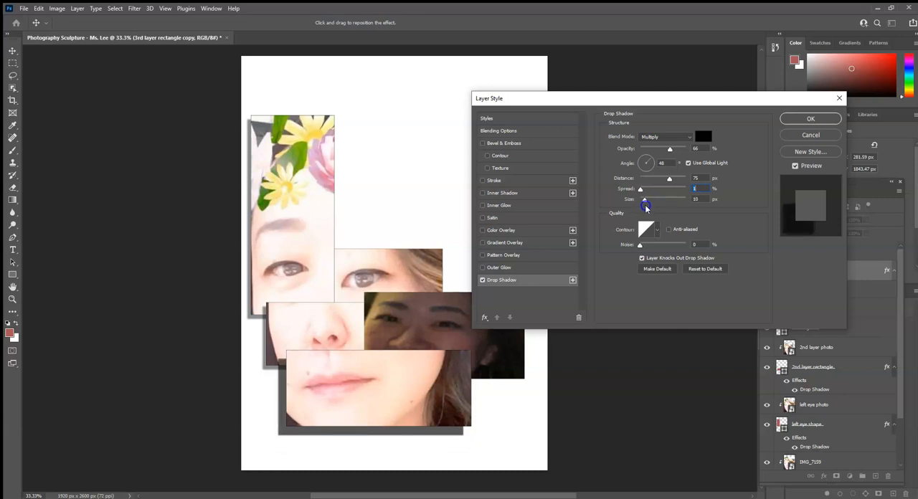
left_click(640, 211)
left_click(800, 119)
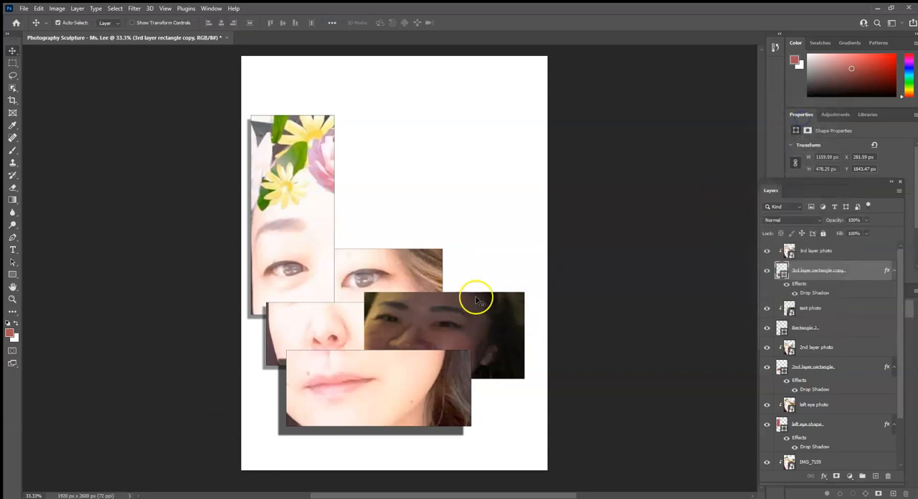
Set the drop shadow of the 2nd layer rectangle behind the nose crop to 61% opacity and 63 px distance.
left_click(304, 334)
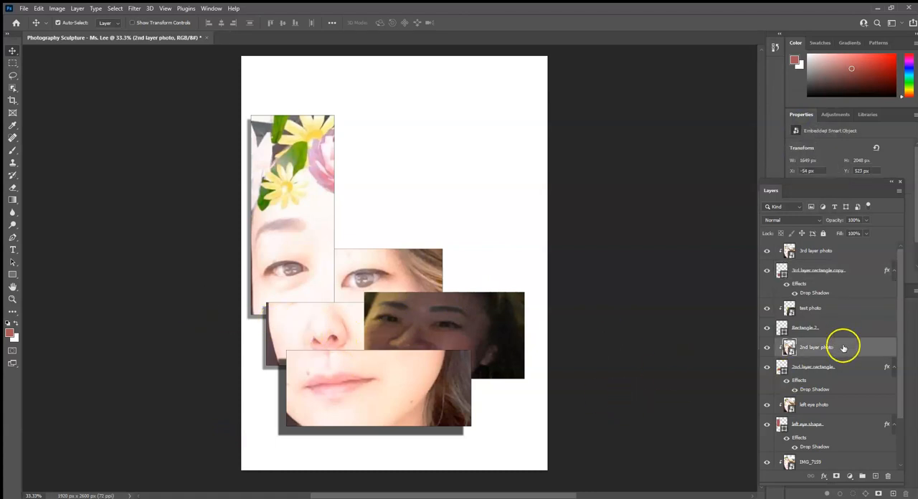
left_click(766, 367)
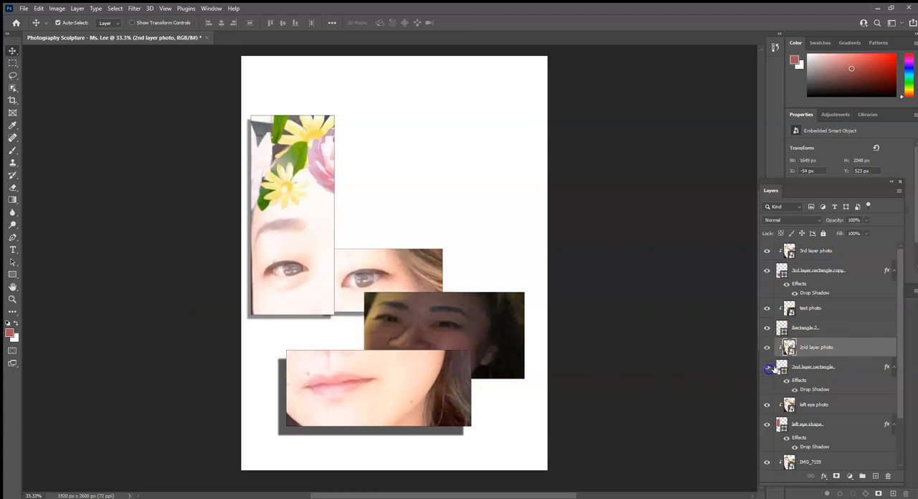
left_click(766, 367)
left_click(857, 370)
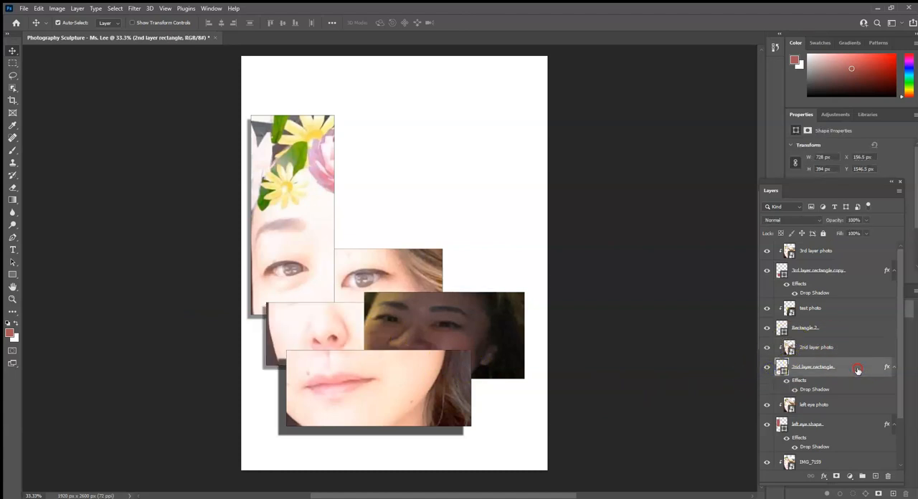
right_click(857, 370)
key("Escape")
left_click(534, 279)
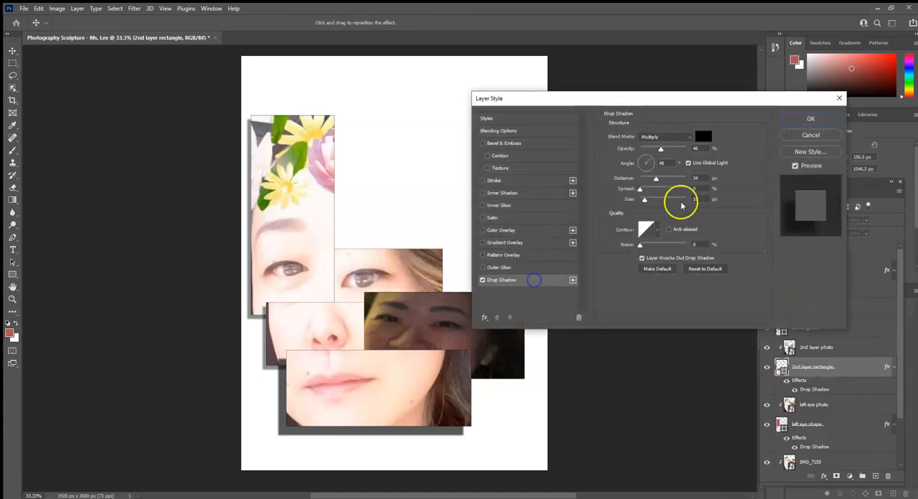
left_click_drag(659, 147, 667, 149)
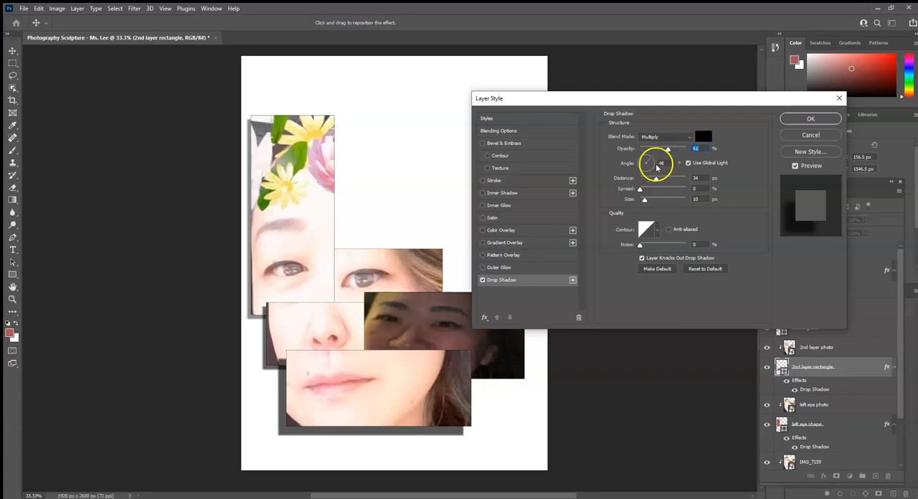
left_click_drag(655, 178, 666, 179)
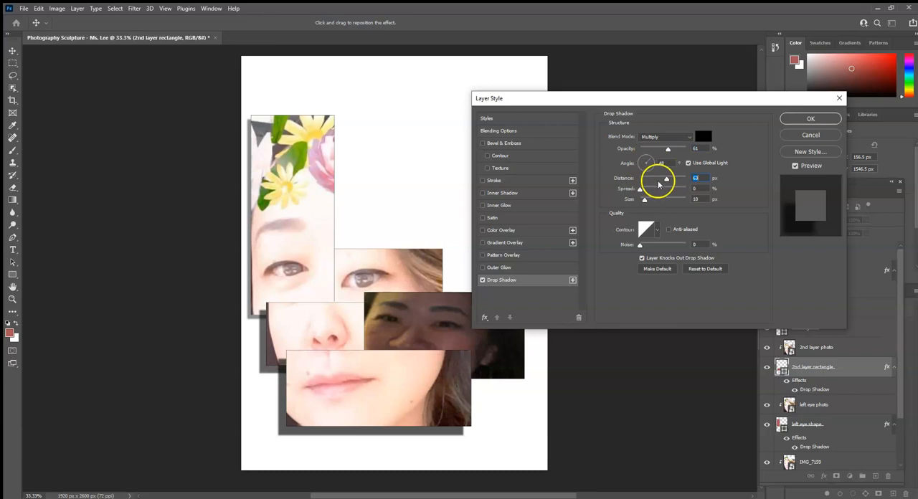
left_click(803, 120)
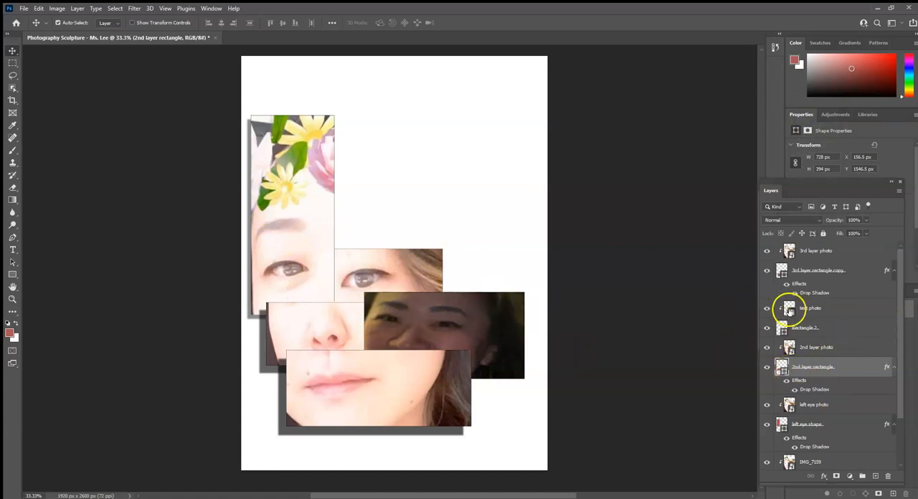
Scale the 2nd layer photo and 2nd layer rectangle together to about 108% x 104% and position them at about X 856, Y 1482 px.
left_click(858, 350)
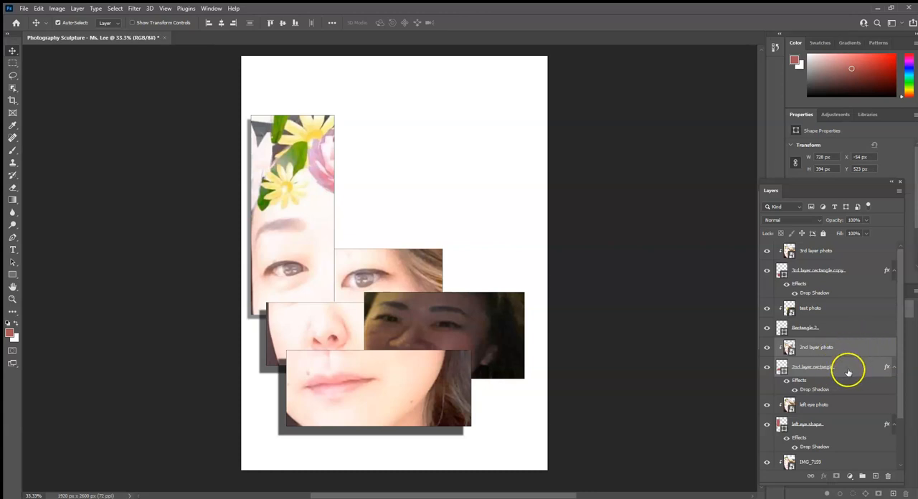
left_click(847, 370, "shift")
key("ctrl+t")
mouse_move(336, 319)
left_mouse_down()
mouse_move(387, 274)
mouse_move(338, 330)
mouse_move(345, 316)
left_mouse_up()
left_click_drag(505, 134, 524, 118)
left_click_drag(338, 343, 332, 347)
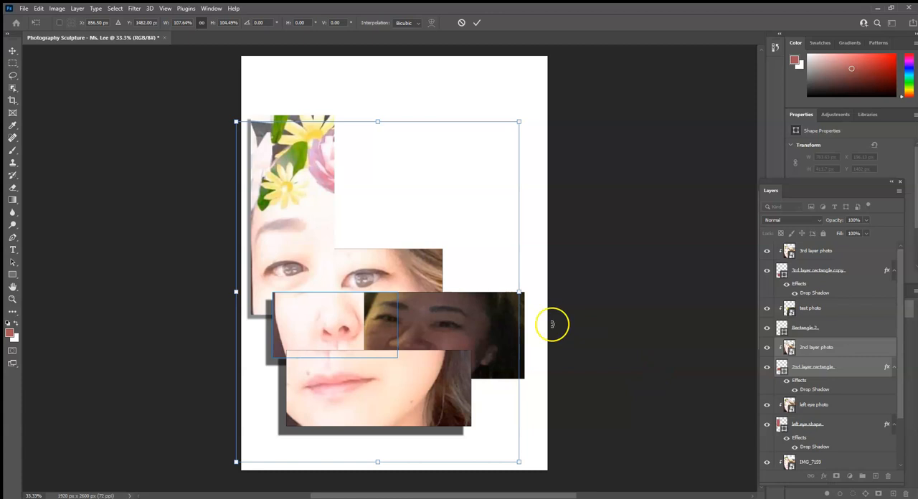